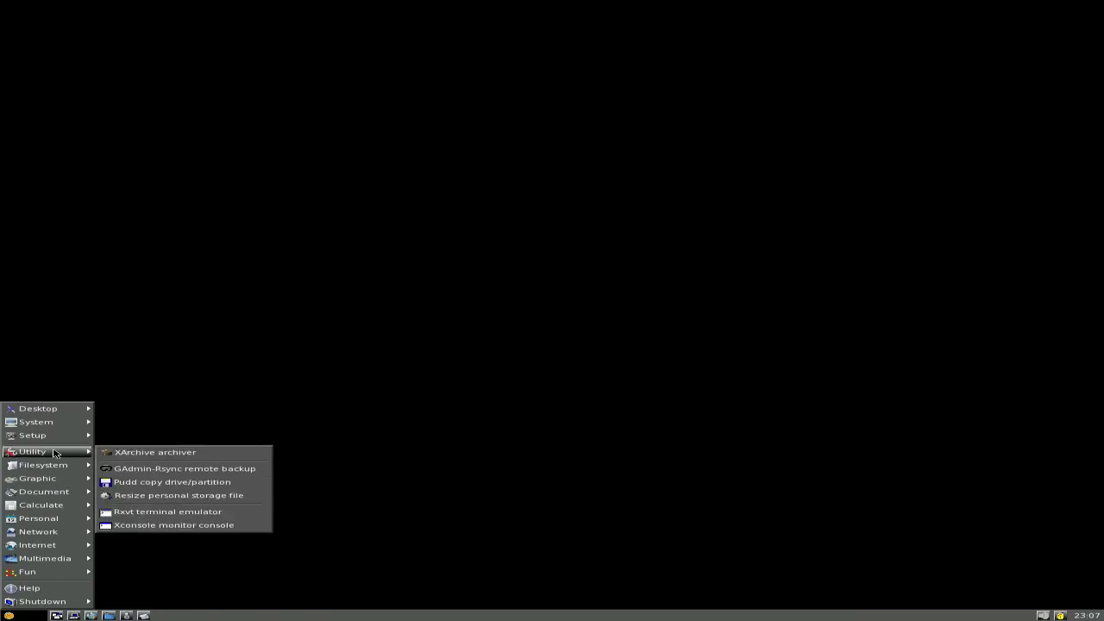
# - Bring up the desktop menu's Document submenu listing Abiword, Pathetic Writer, Leafpad and PDF tools
pyautogui.moveTo(39, 408)
pyautogui.click(571, 258)
pyautogui.click(572, 208)
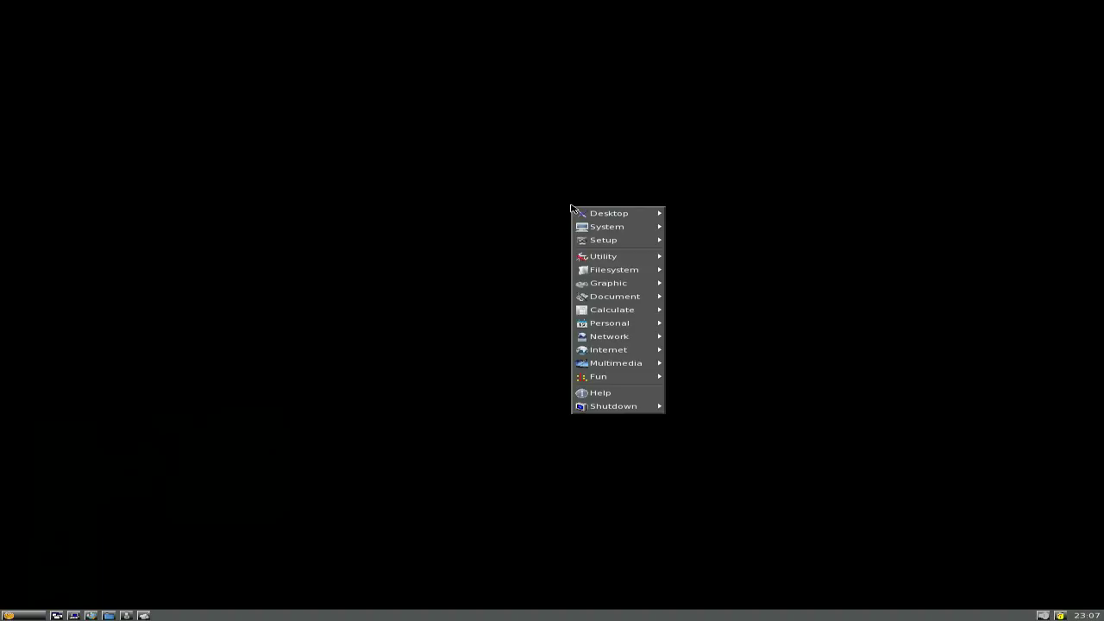
pyautogui.moveTo(590, 231)
pyautogui.moveTo(608, 406)
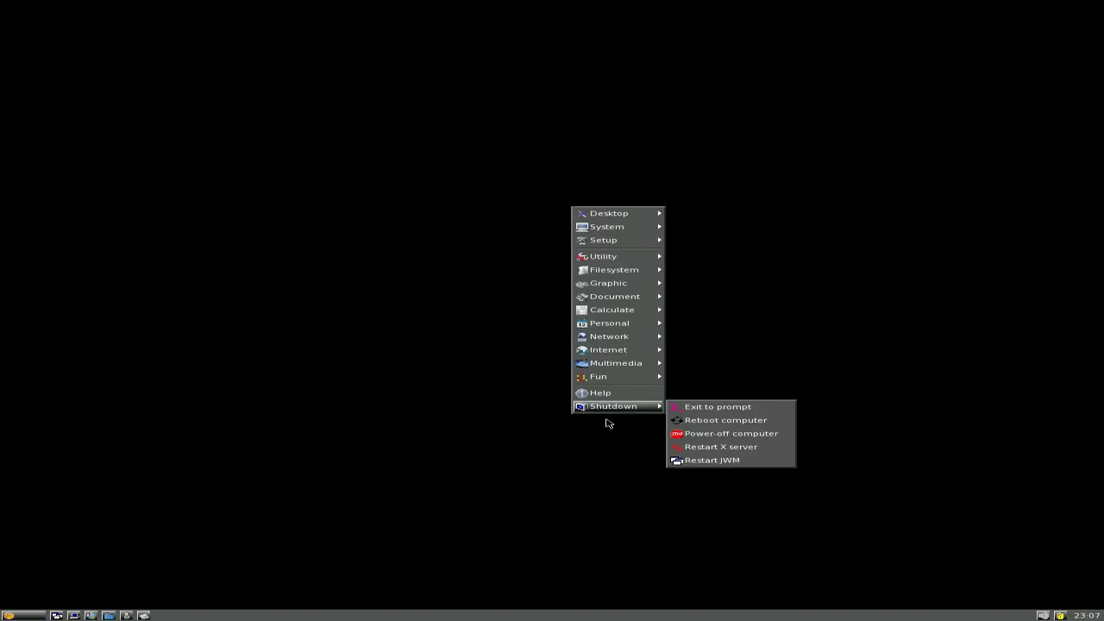
pyautogui.click(458, 399)
pyautogui.click(533, 177)
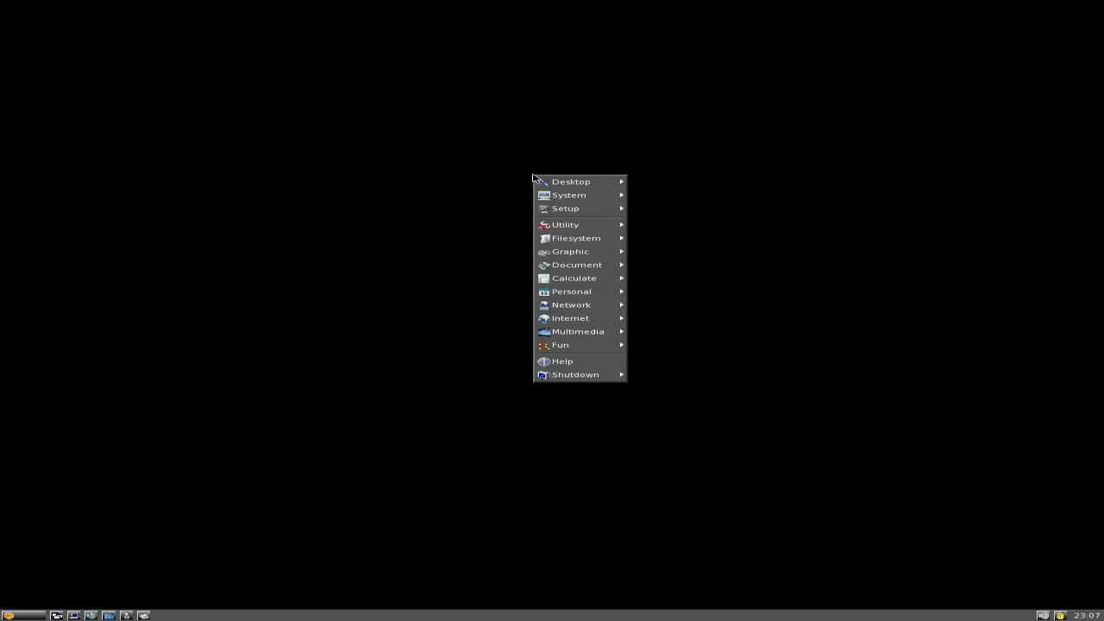
pyautogui.moveTo(583, 269)
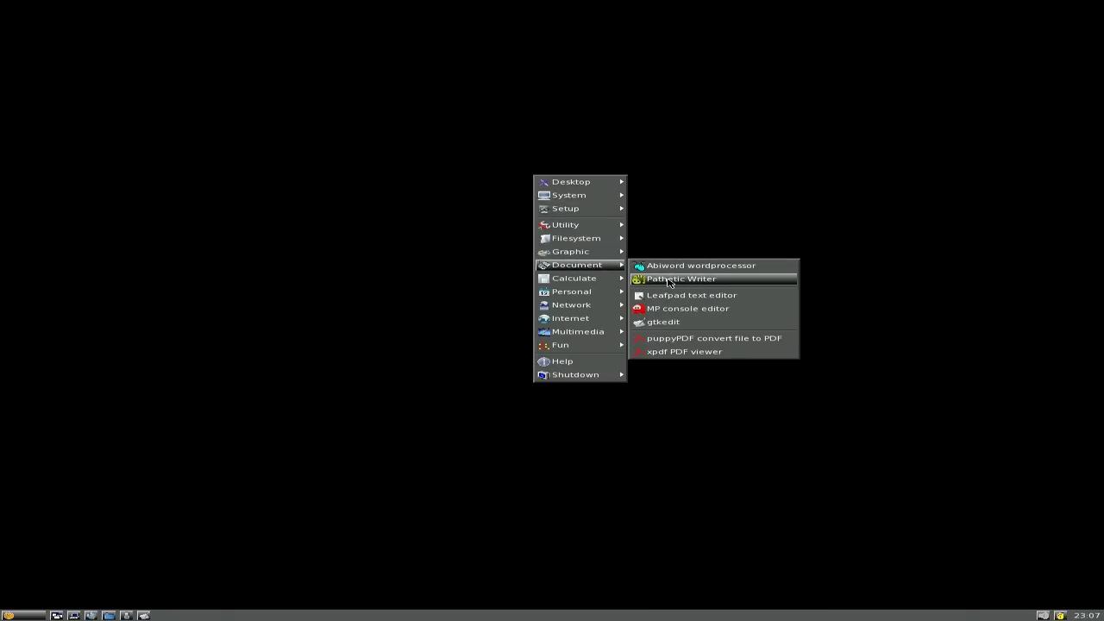
# - Launch Pathetic Writer full-screen and set the text to Helvetica at size 26
pyautogui.click(668, 280)
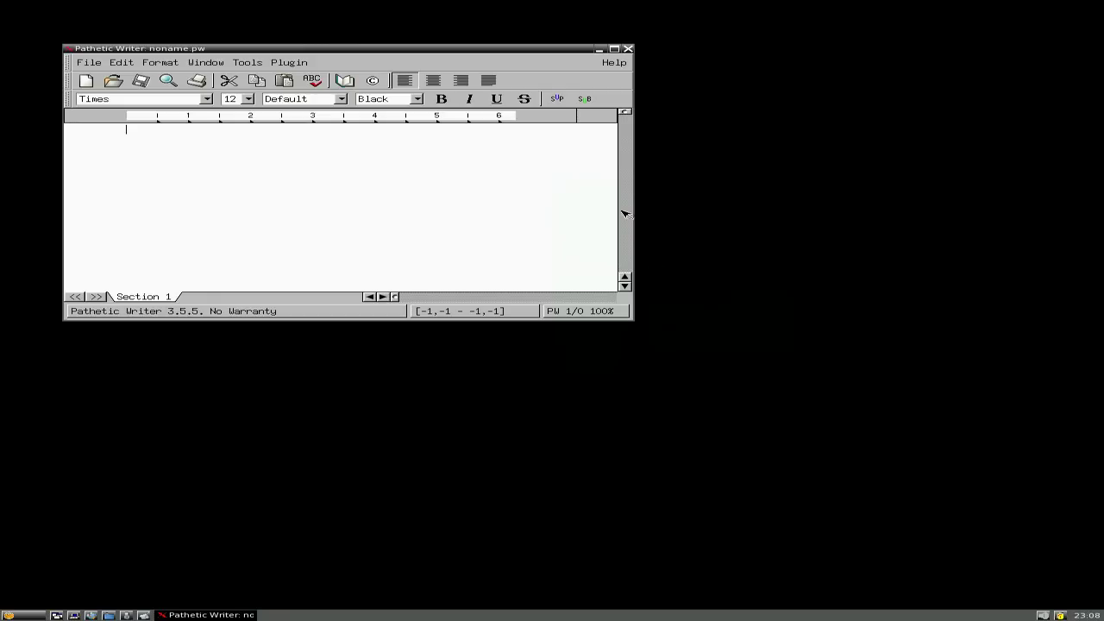
pyautogui.click(614, 49)
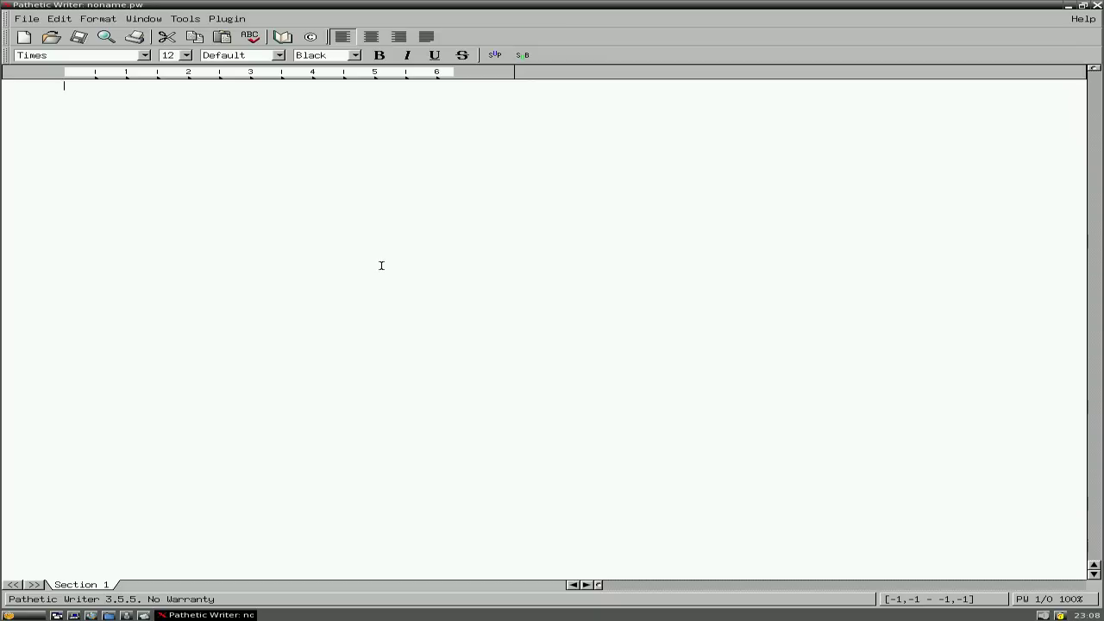
pyautogui.click(186, 56)
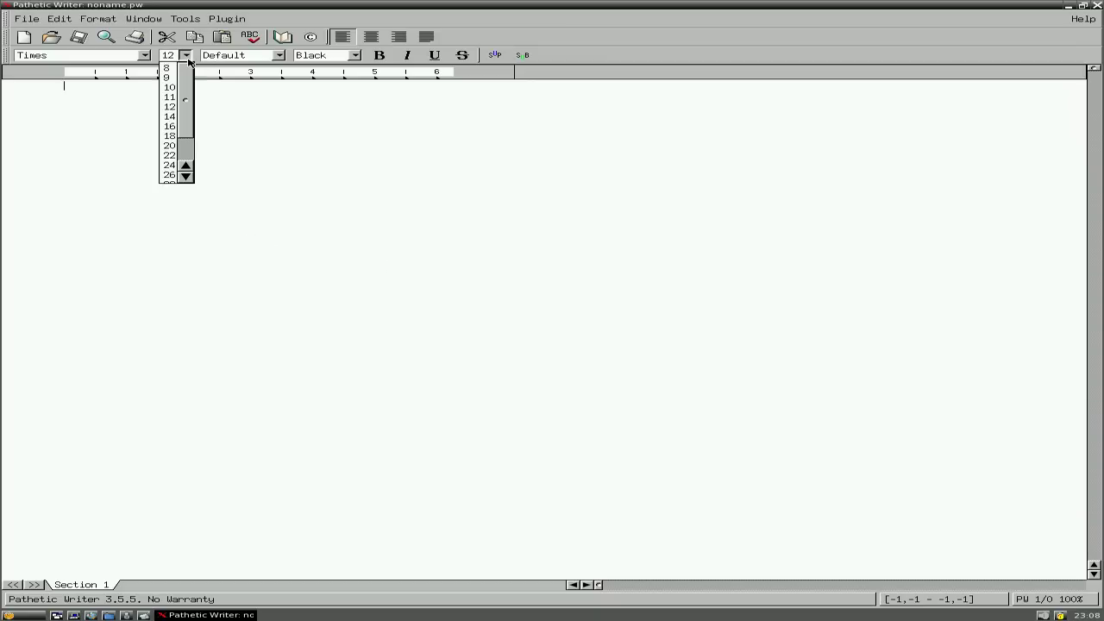
pyautogui.click(169, 174)
pyautogui.click(144, 55)
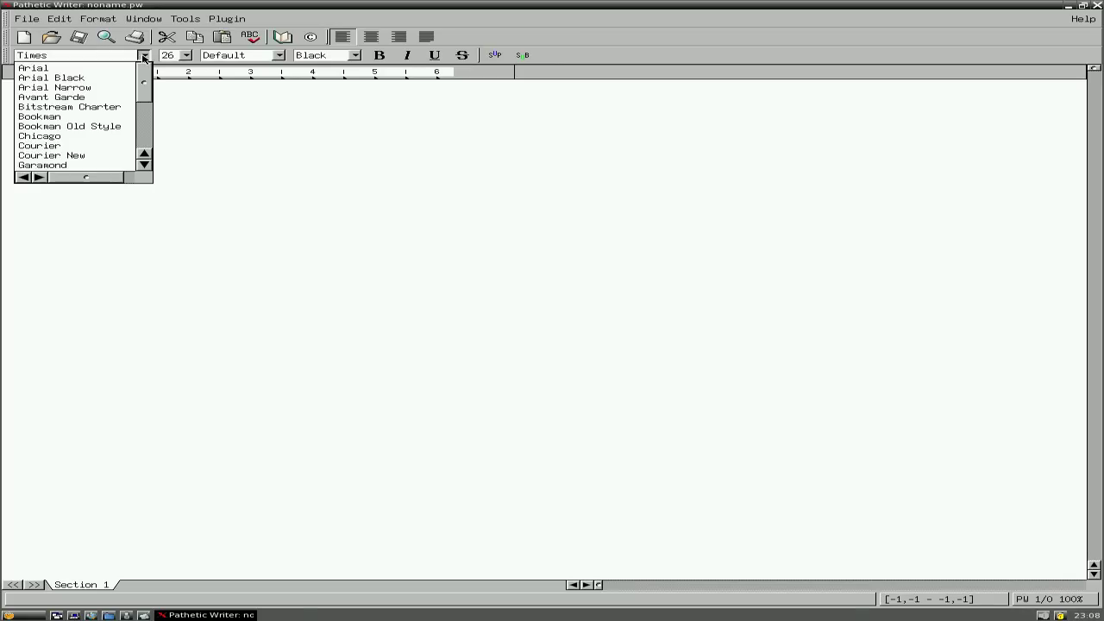
pyautogui.scroll(-1, 146, 108)
pyautogui.scroll(-1, 146, 108)
pyautogui.click(82, 138)
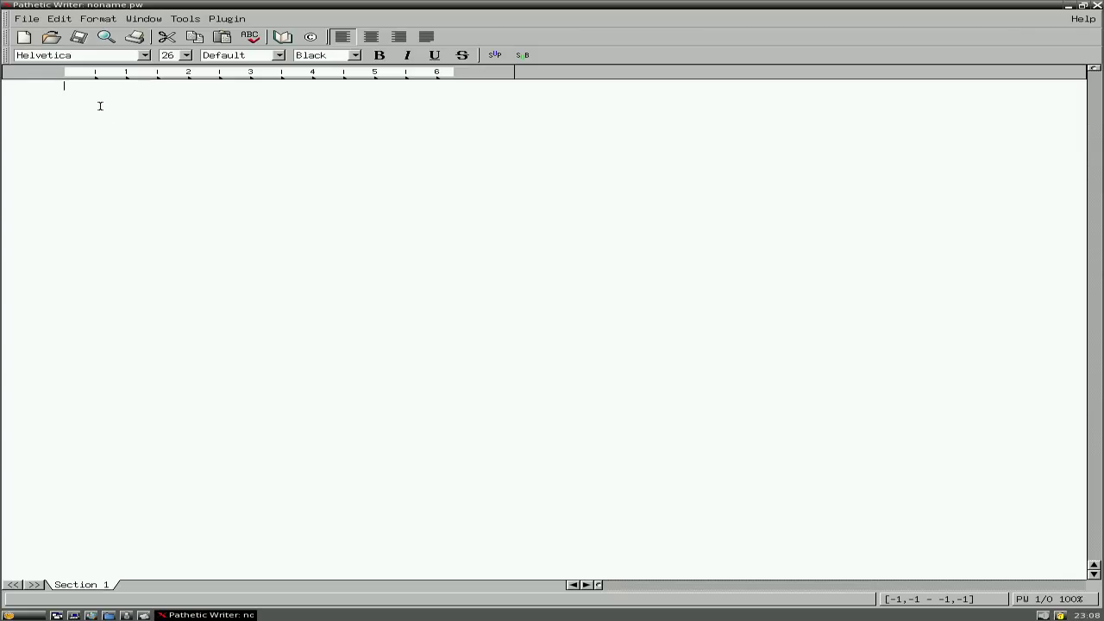
# - Type 'sneekylinux' in plain text, then a second 'sneekylinux' in bold
pyautogui.write('sneekylinux')
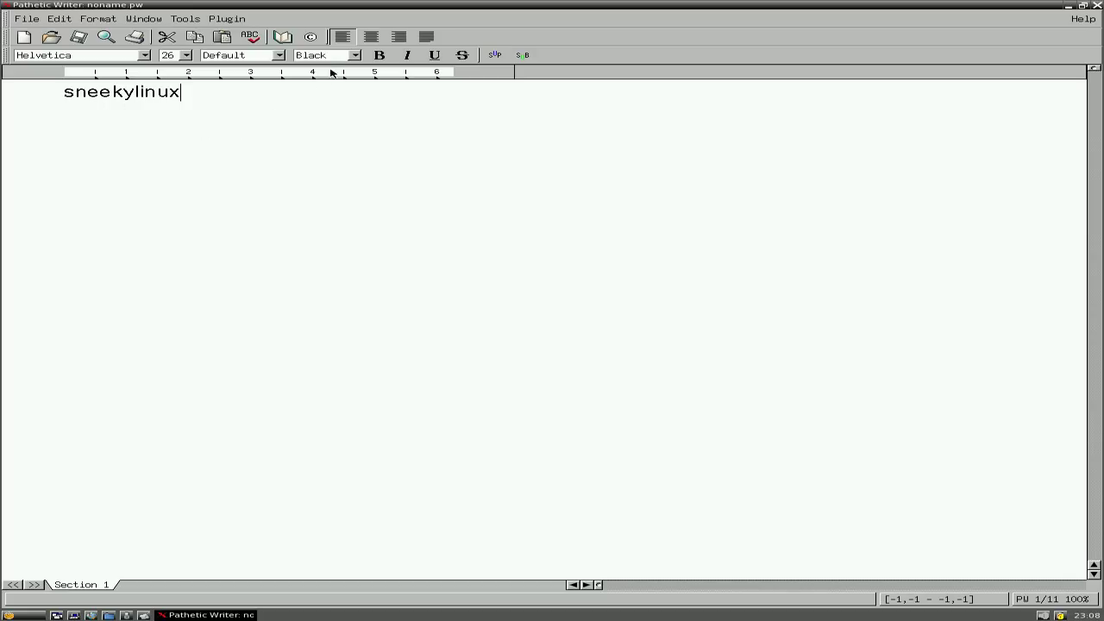
pyautogui.click(380, 55)
pyautogui.write('sneekylinux')
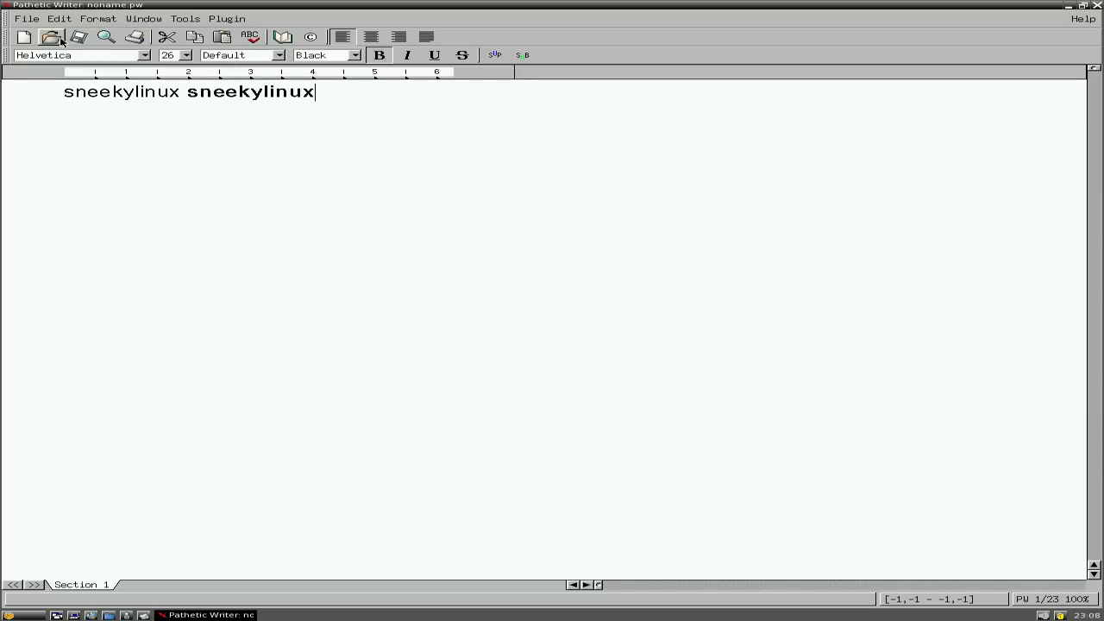
# - Review the Save As file formats, keeping Pathetic Writer format, and cancel without saving
pyautogui.click(39, 21)
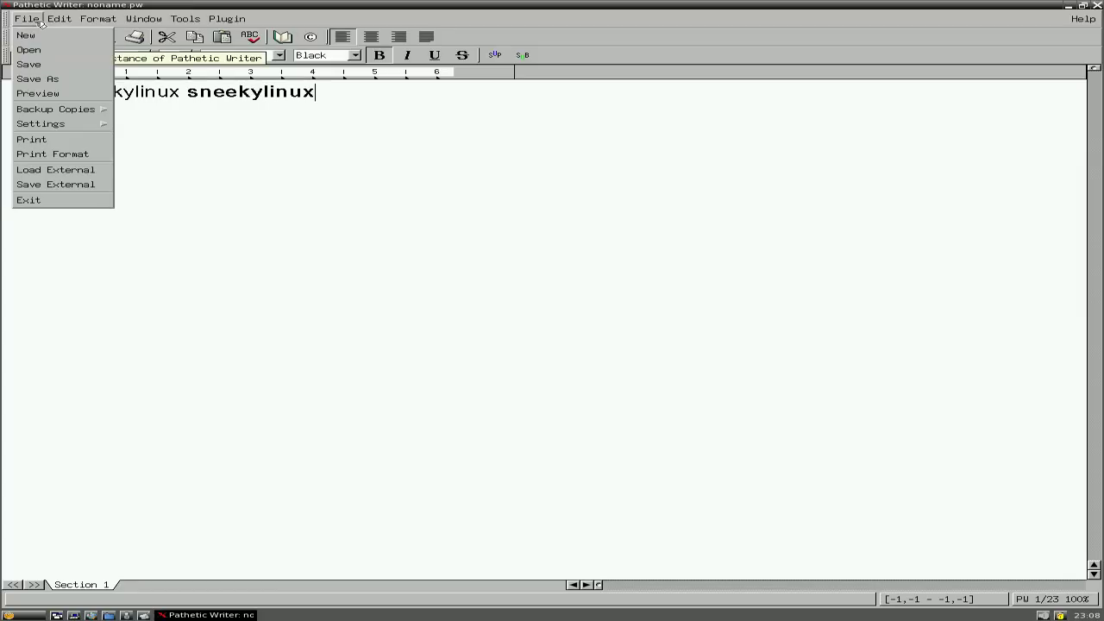
pyautogui.click(42, 80)
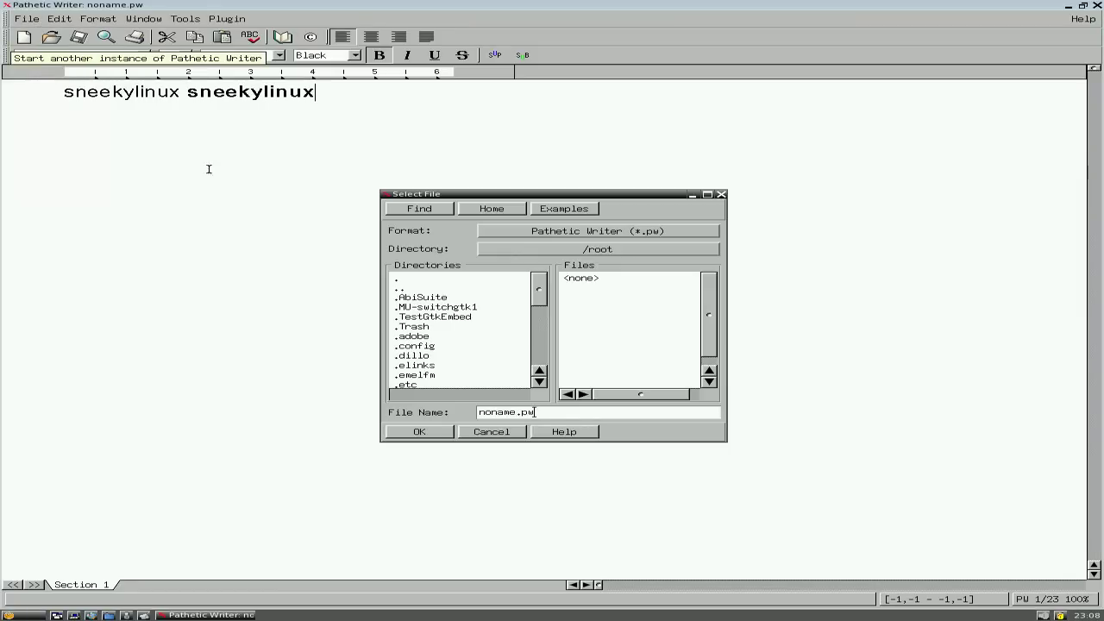
pyautogui.click(603, 231)
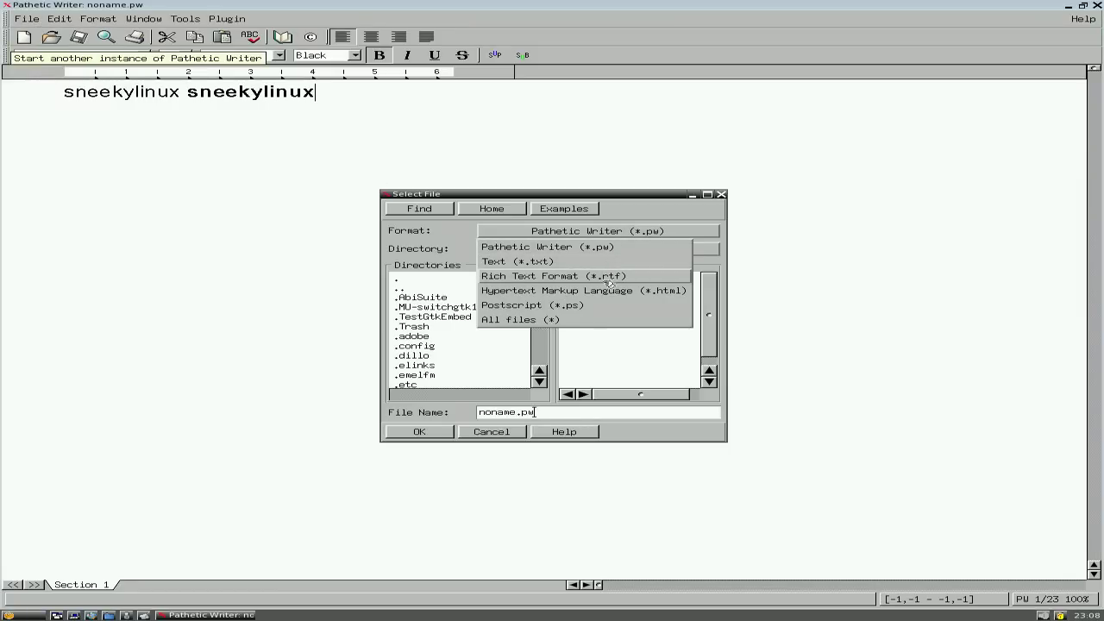
pyautogui.click(606, 156)
pyautogui.click(720, 195)
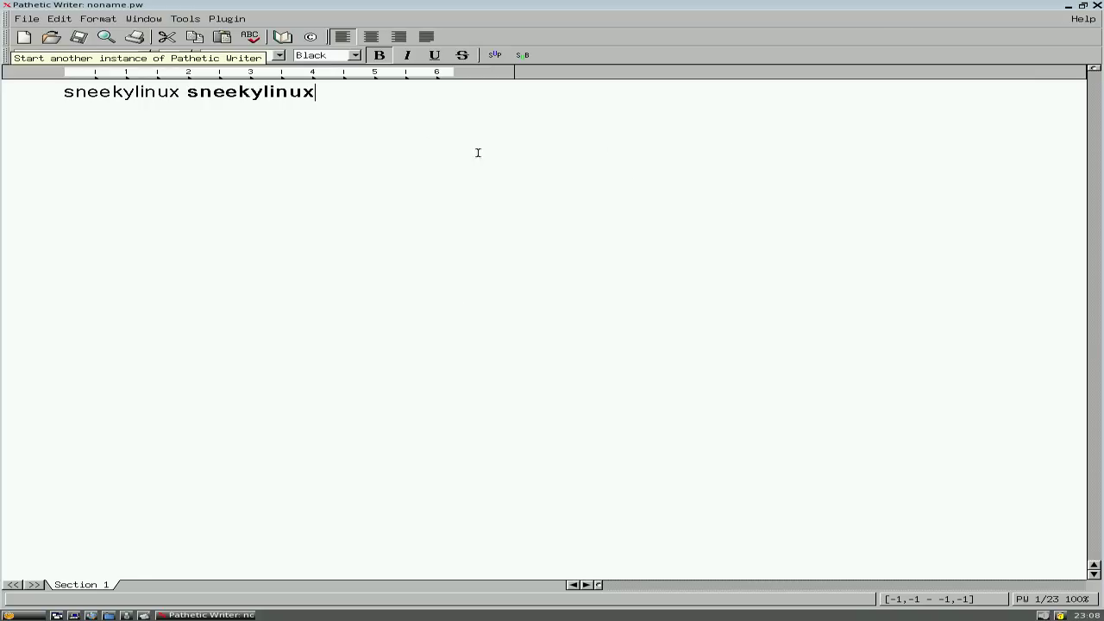
# - View the Plugin > App list, dismiss it, and quit without saving noname.pw
pyautogui.click(227, 19)
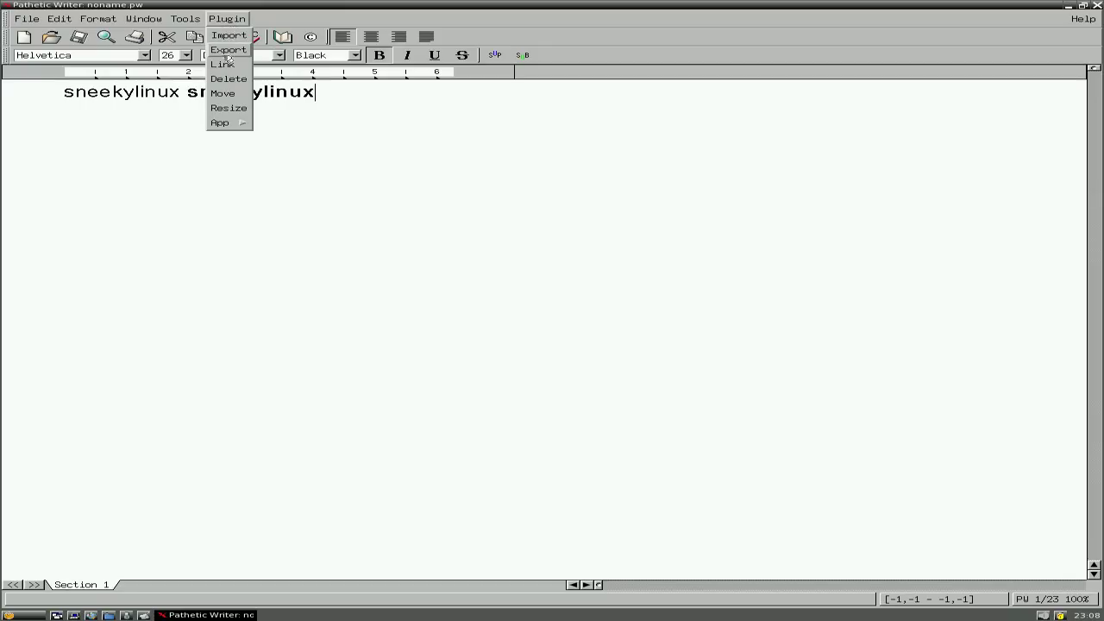
pyautogui.click(239, 122)
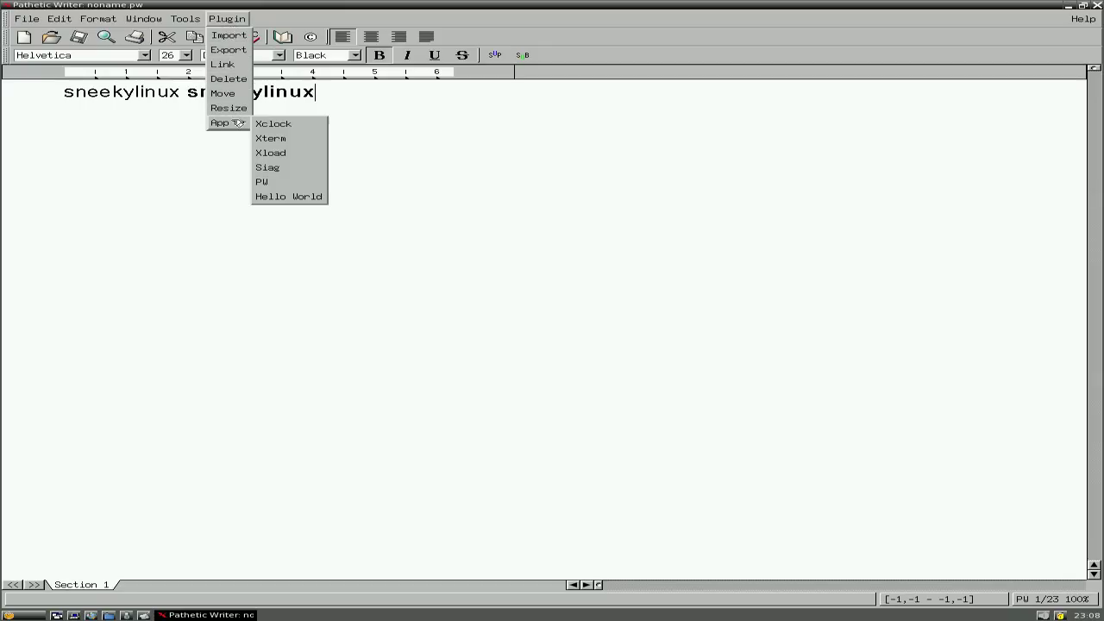
pyautogui.click(419, 130)
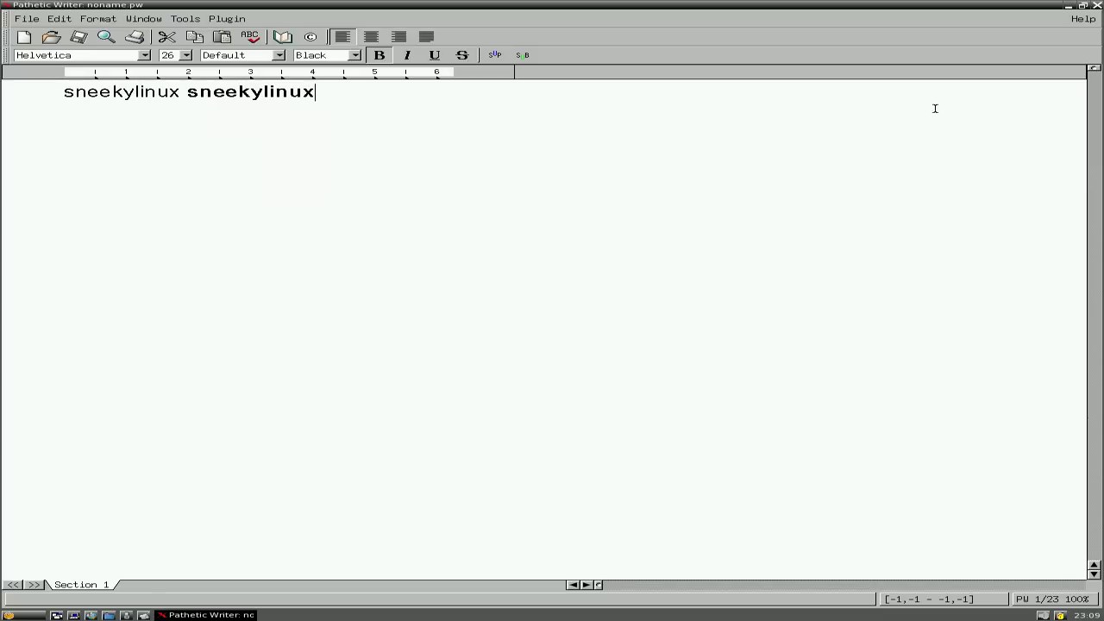
pyautogui.click(1096, 7)
pyautogui.click(556, 326)
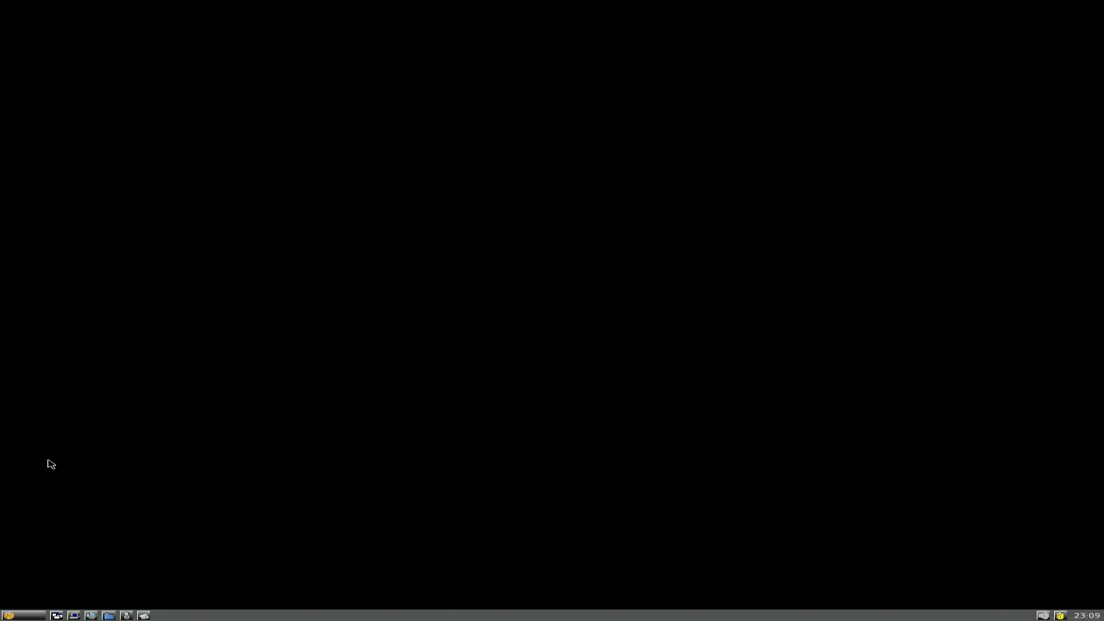
# - Launch AbiWord from the application menu with its window maximized
pyautogui.click(23, 617)
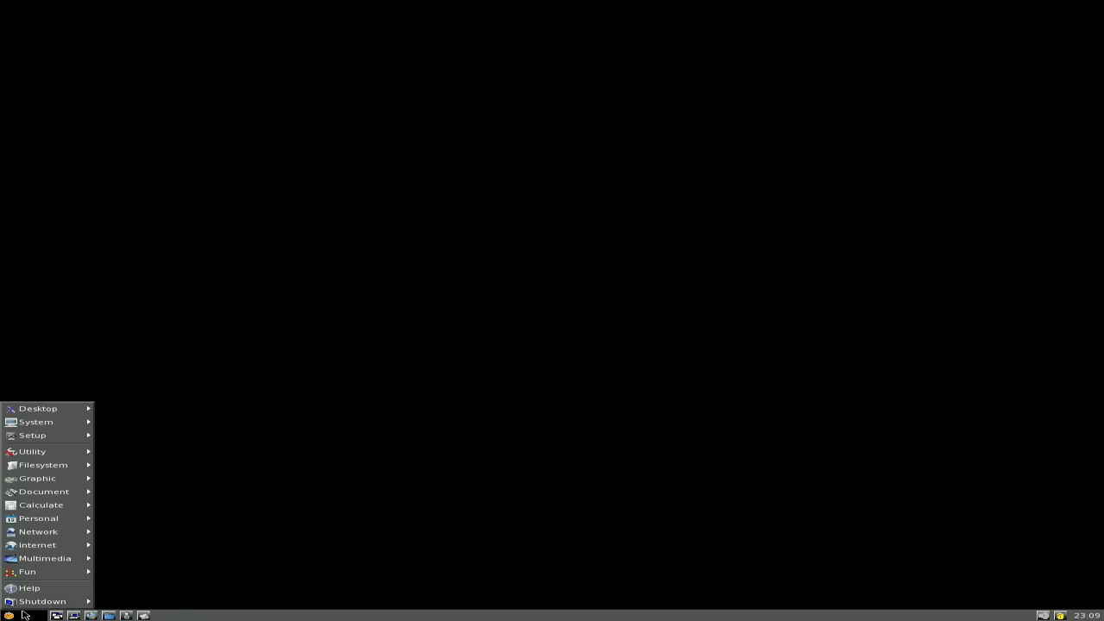
pyautogui.moveTo(45, 497)
pyautogui.click(144, 493)
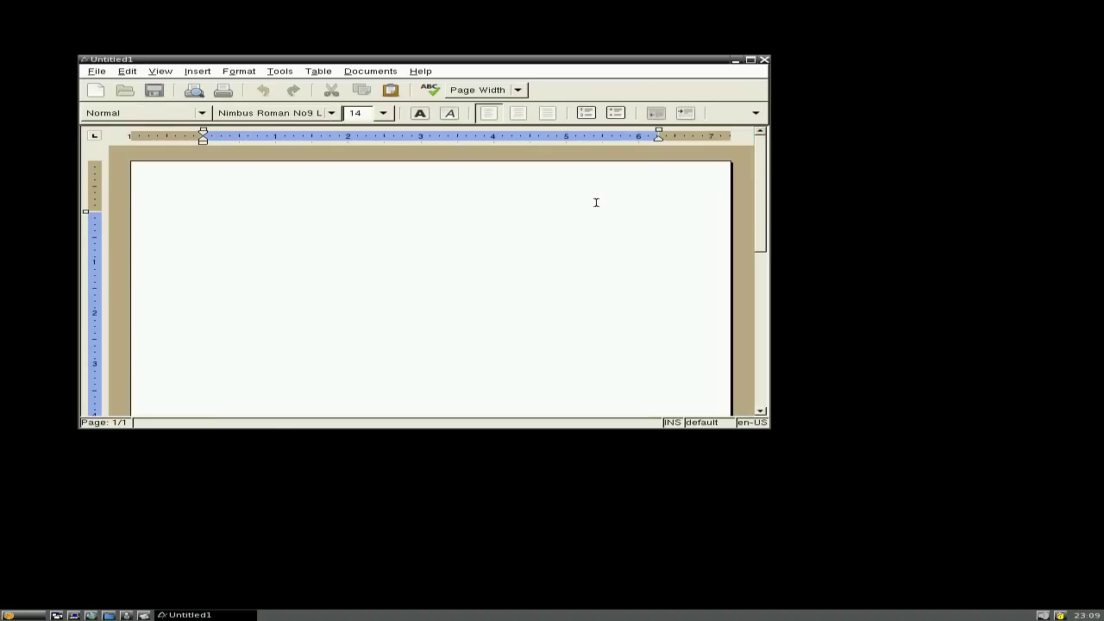
pyautogui.click(749, 60)
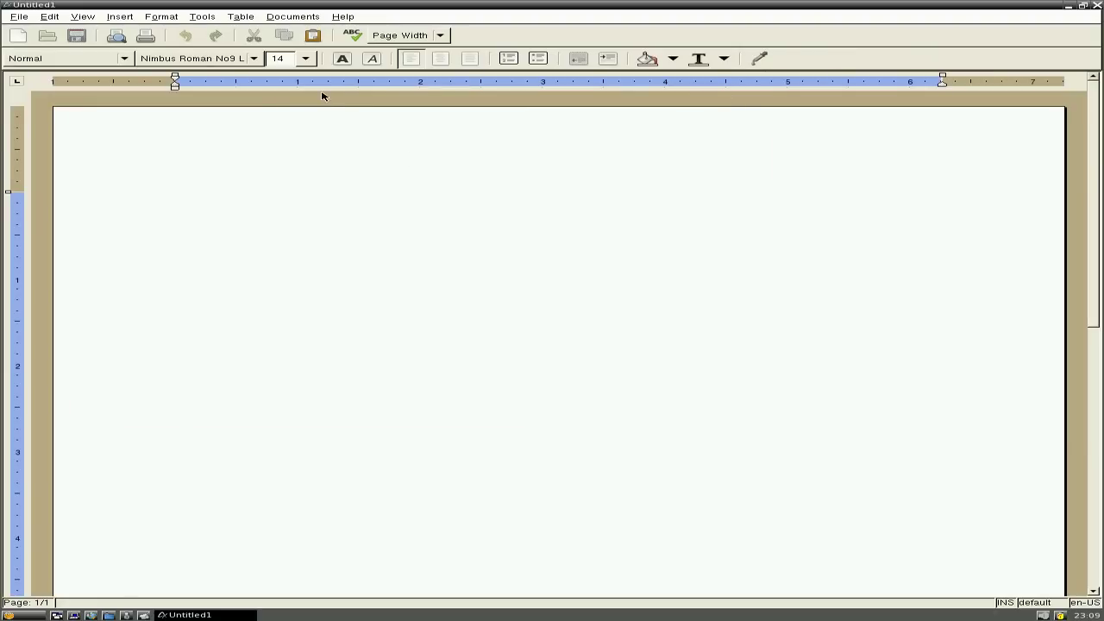
# - Type 'sneekylinux......thats better....' in bold, then close AbiWord without saving
pyautogui.click(341, 58)
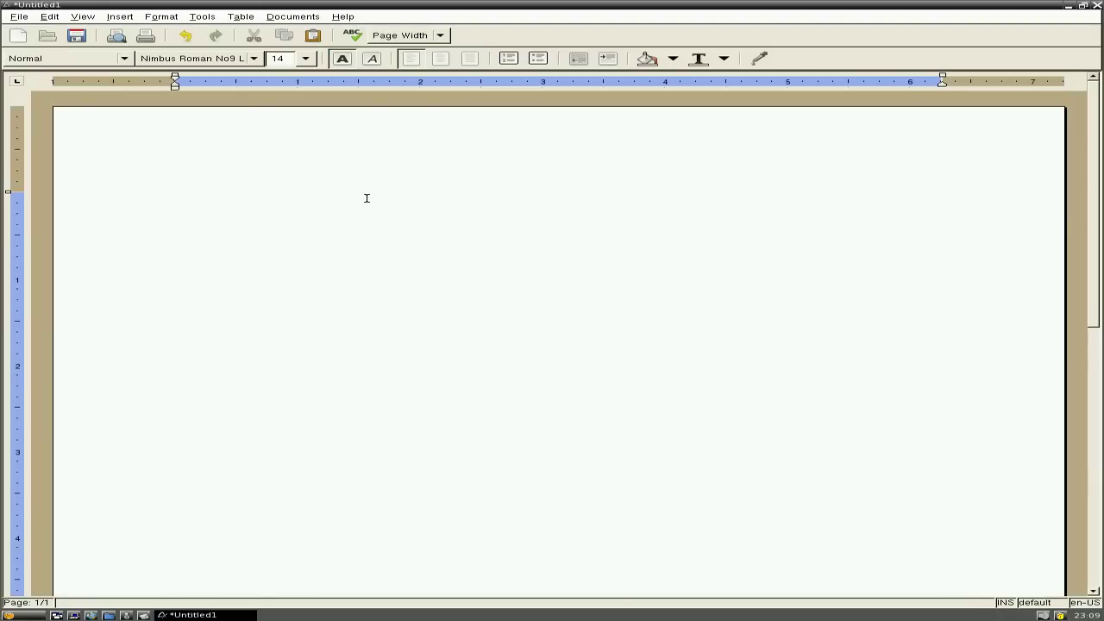
pyautogui.write('sneekylinux')
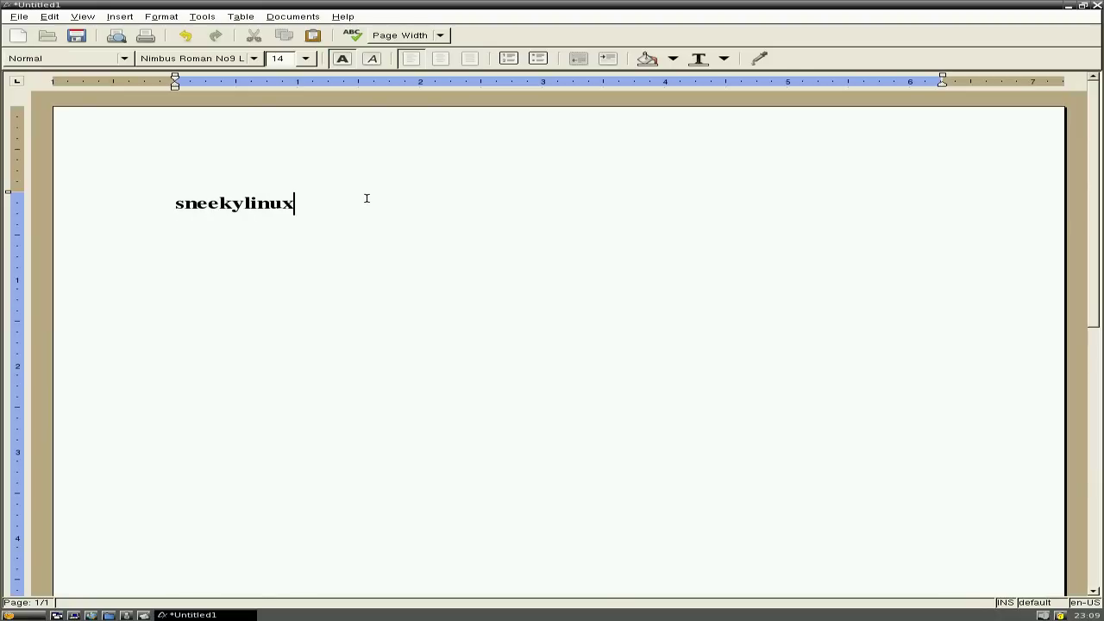
pyautogui.write('......thats better....')
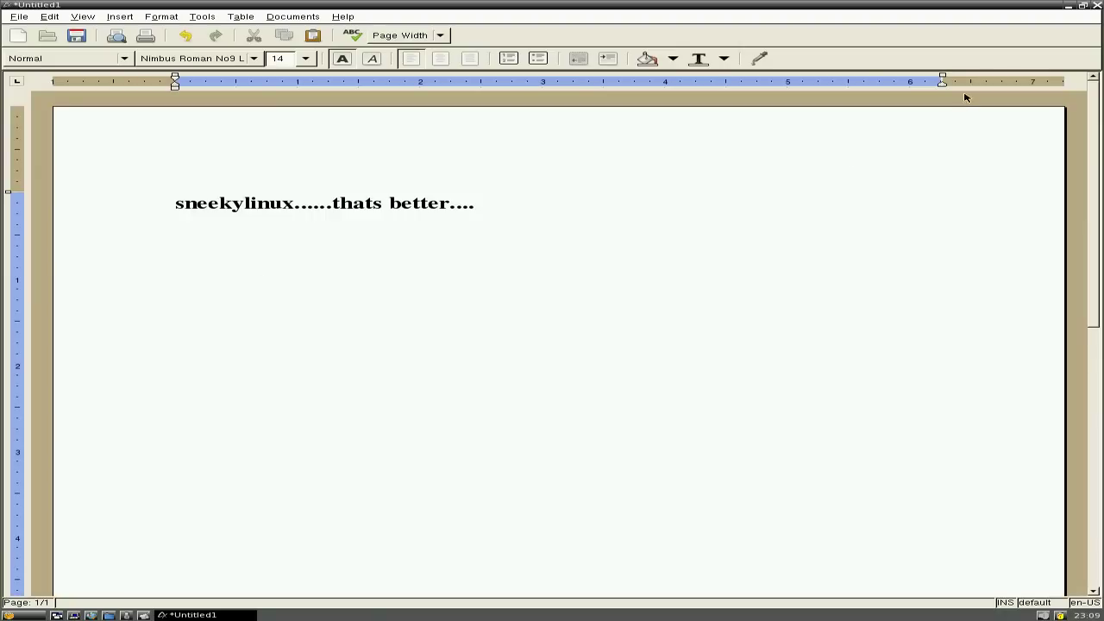
pyautogui.click(1096, 8)
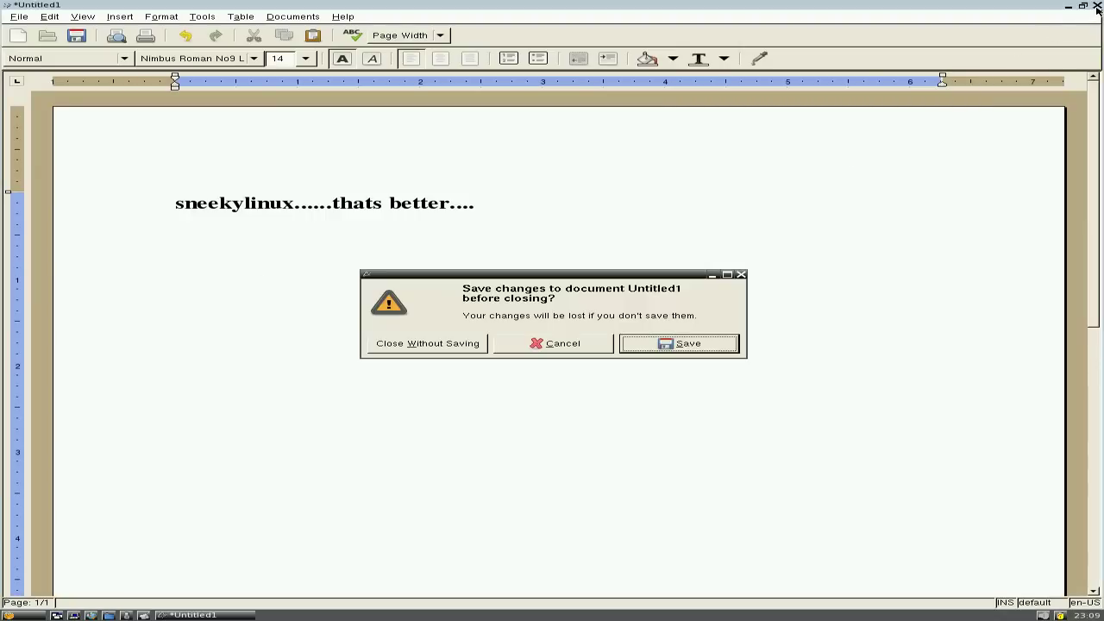
pyautogui.click(454, 345)
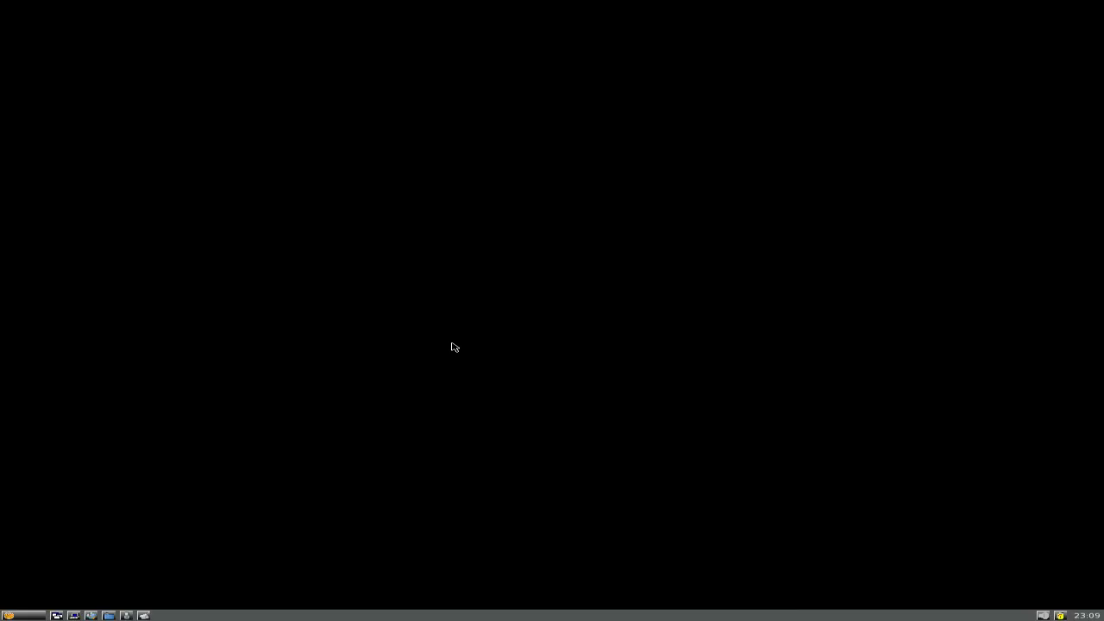
# - Launch Bon Echo on Google UK and check the About box shows version 2.0.0.20
pyautogui.click(98, 614)
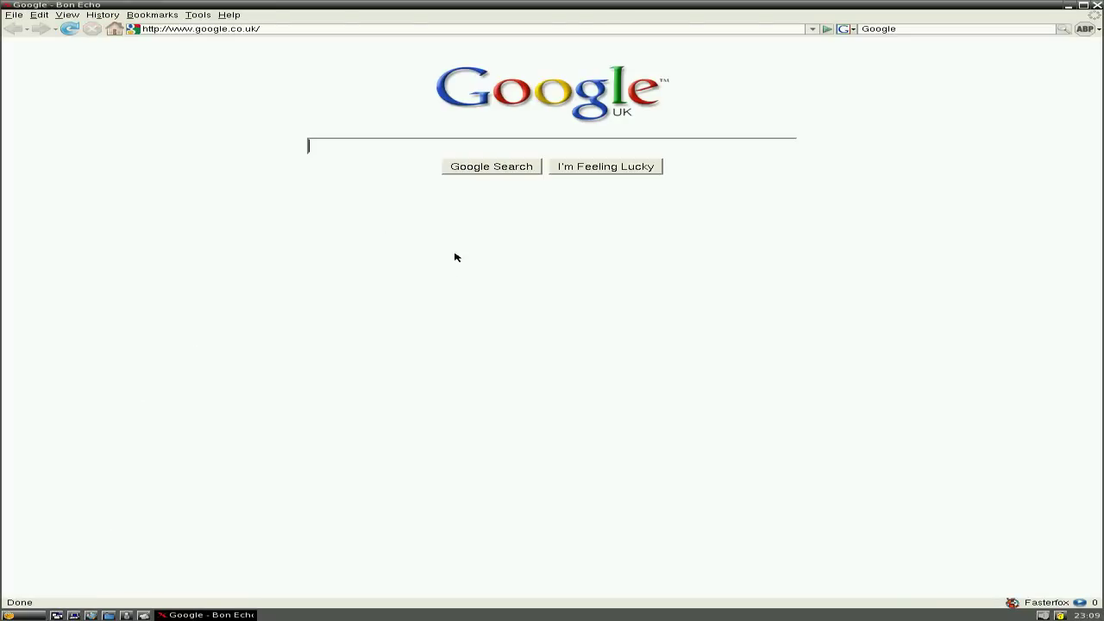
pyautogui.click(222, 18)
pyautogui.click(250, 80)
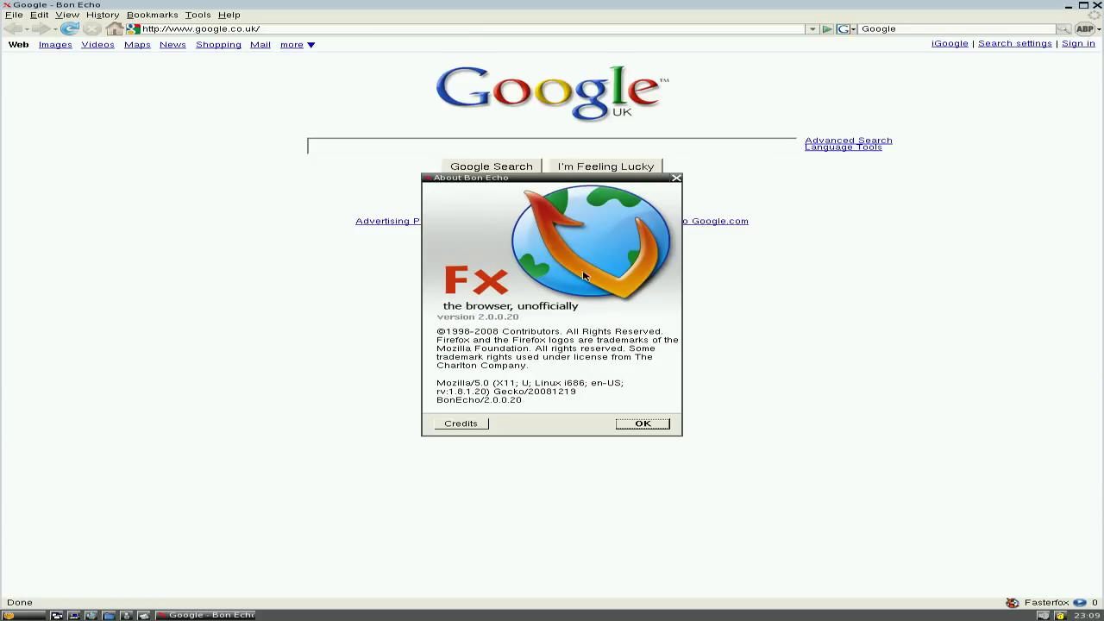
pyautogui.click(643, 424)
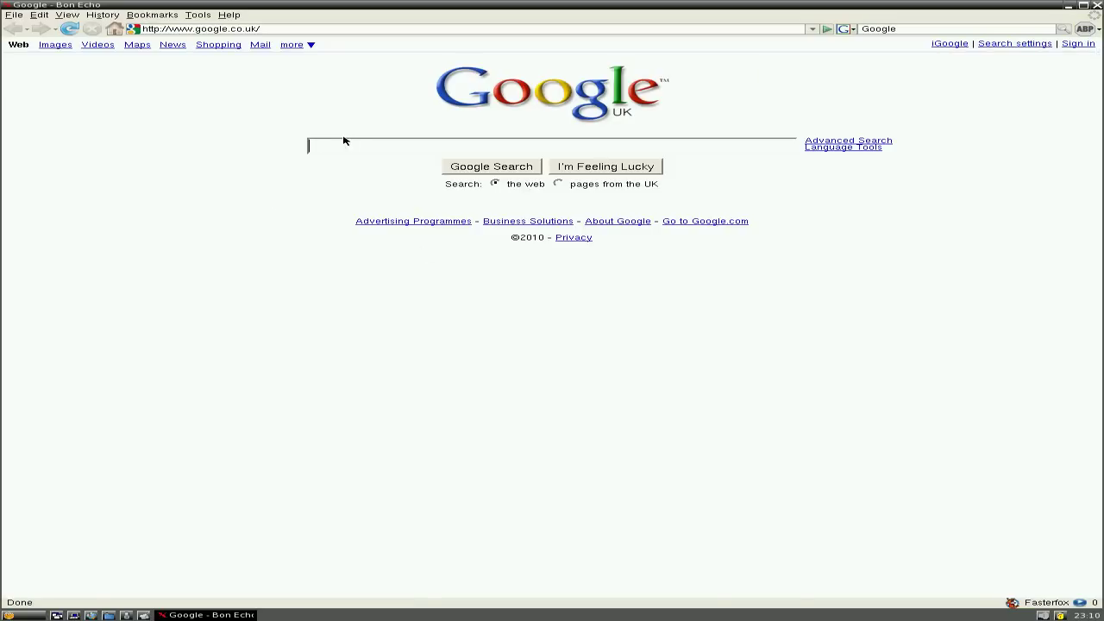
# - Search Google for 'puppy linux' and browse the Puppy Linux downloads page
pyautogui.write('puppy')
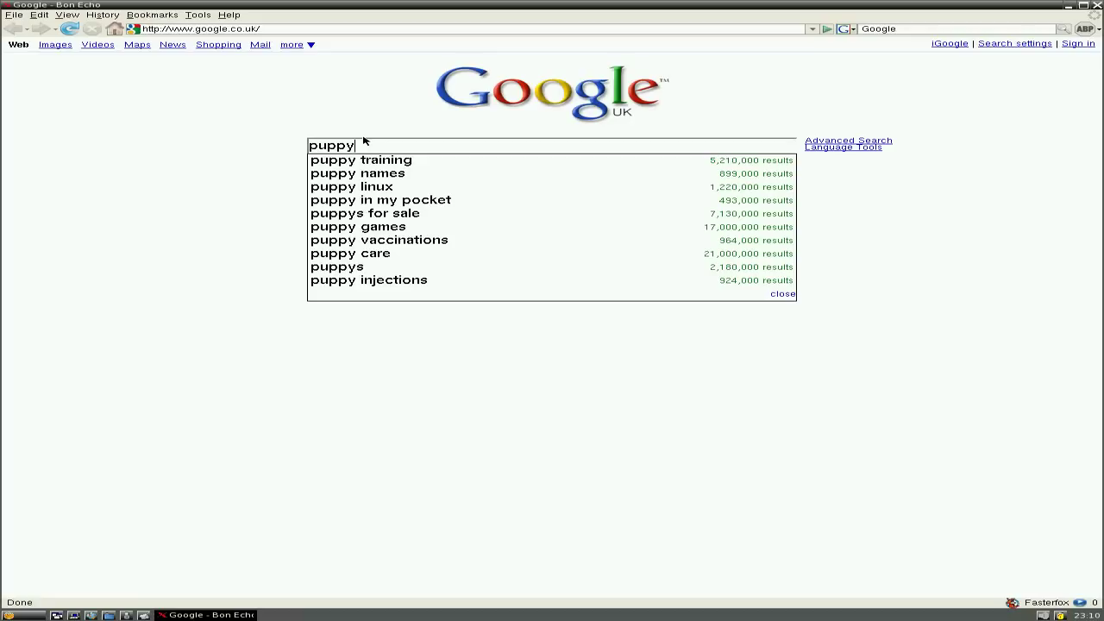
pyautogui.click(365, 187)
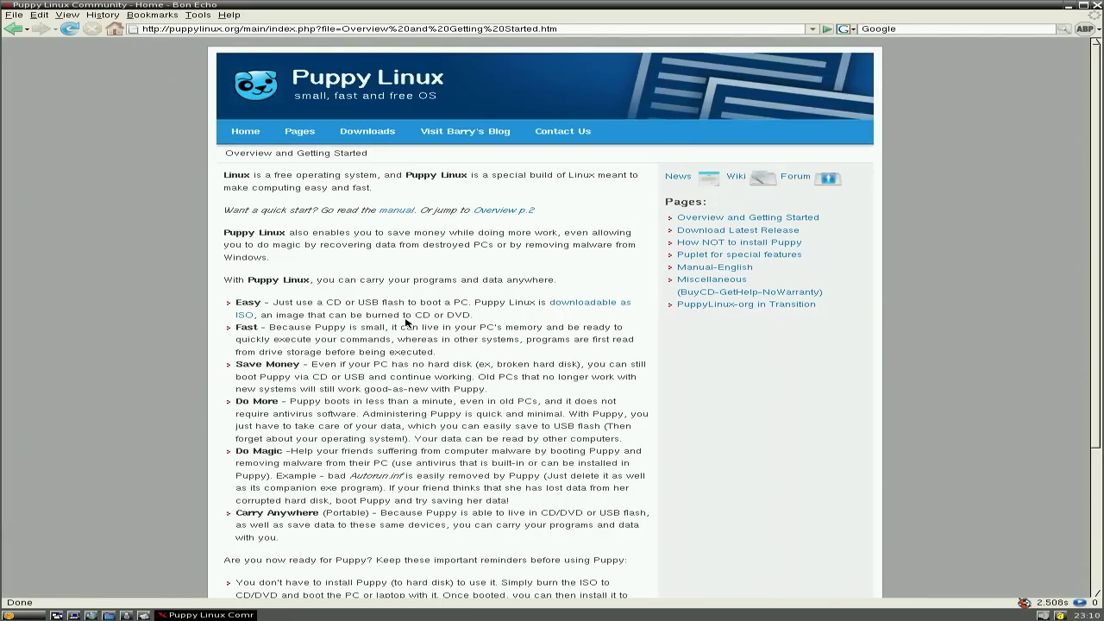
pyautogui.click(369, 133)
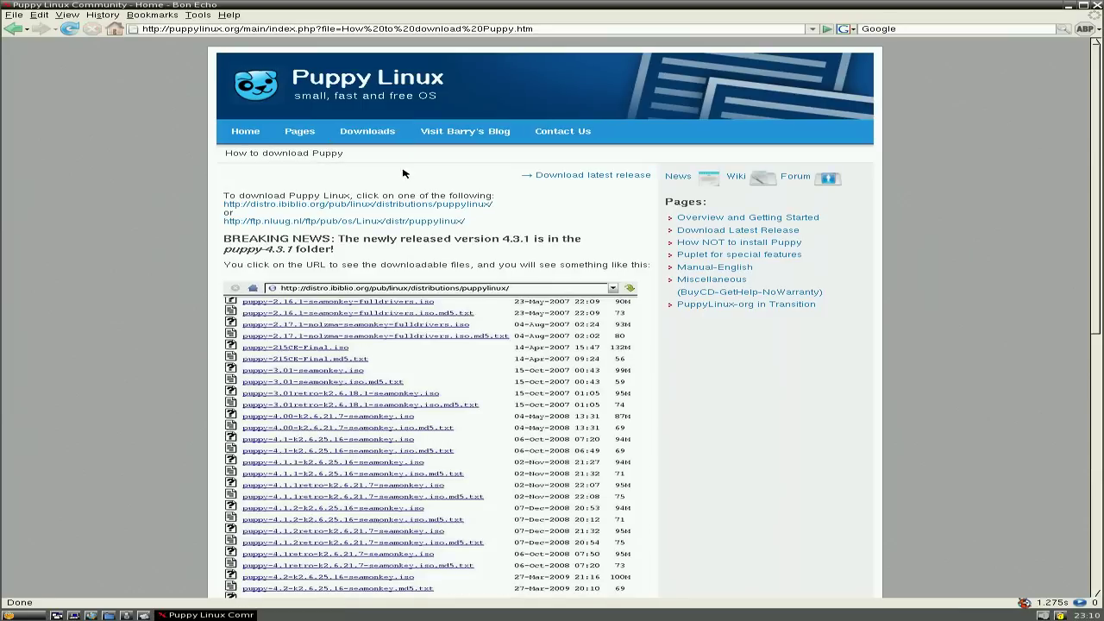
pyautogui.scroll(-2, 528, 297)
pyautogui.scroll(-2, 528, 297)
pyautogui.scroll(3, 528, 298)
pyautogui.scroll(1, 526, 297)
# - Read Barry's blog in a second tab, then close the browser window
pyautogui.click(472, 133)
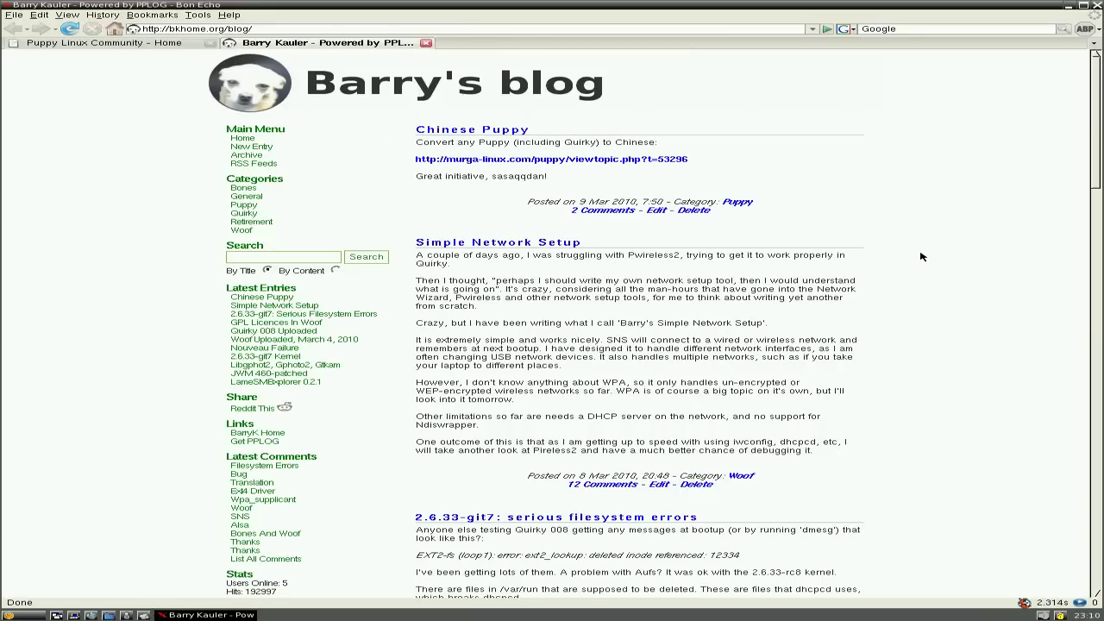
pyautogui.scroll(-3, 920, 256)
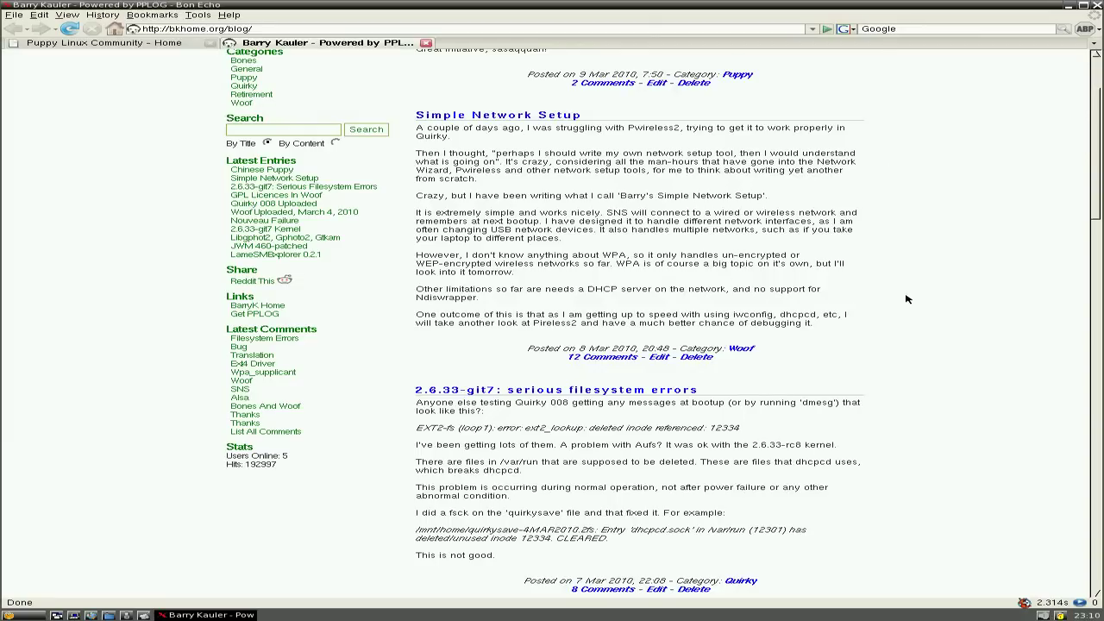
pyautogui.scroll(-1, 908, 298)
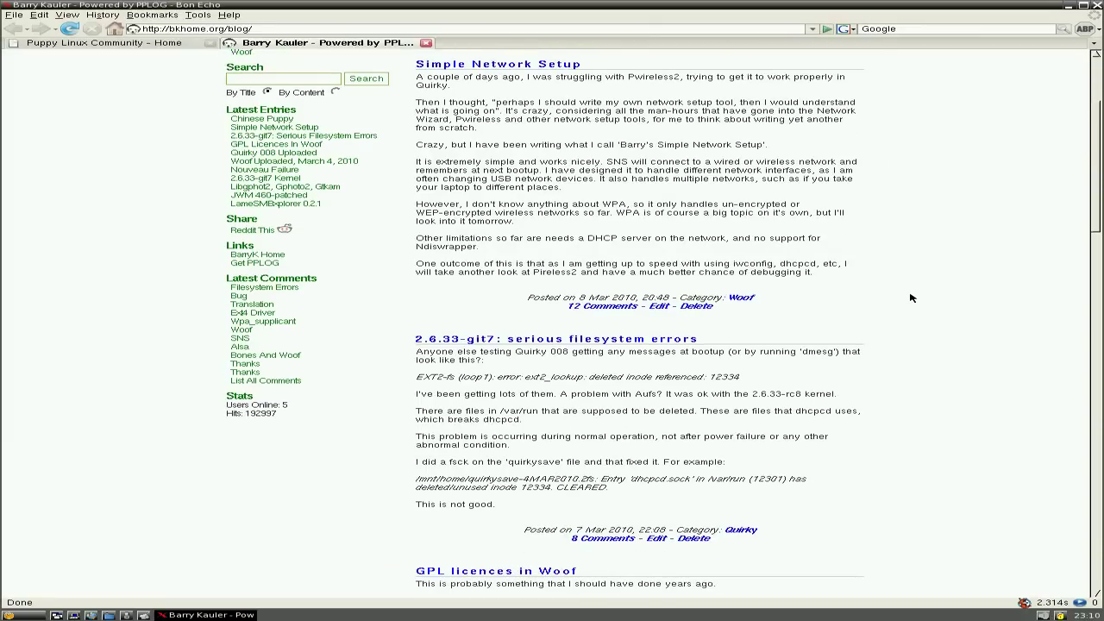
pyautogui.scroll(4, 906, 294)
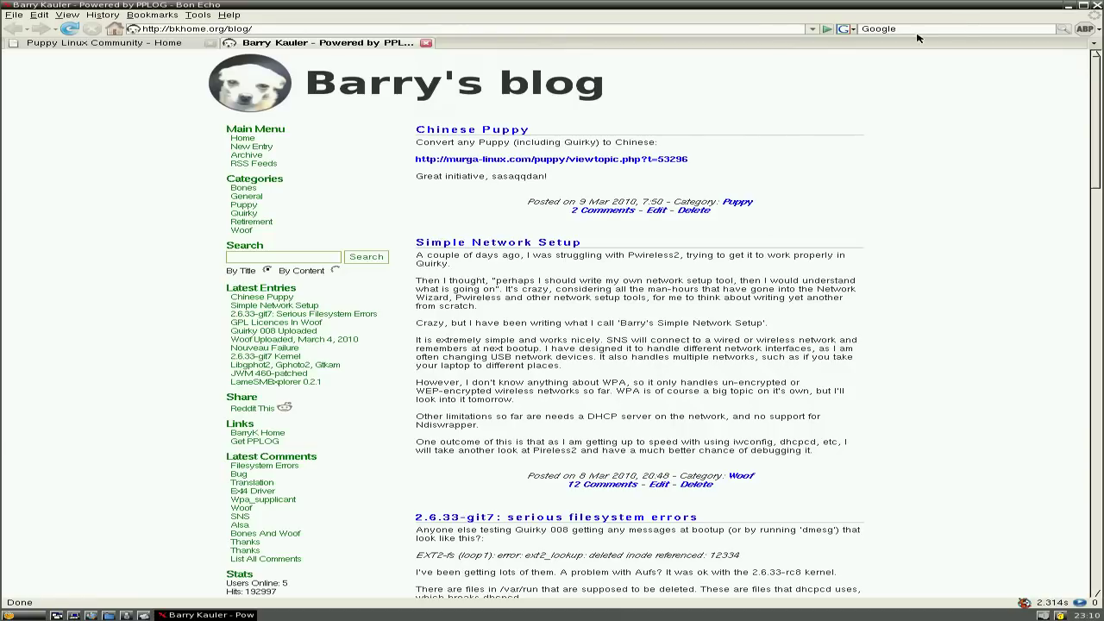
pyautogui.click(1097, 6)
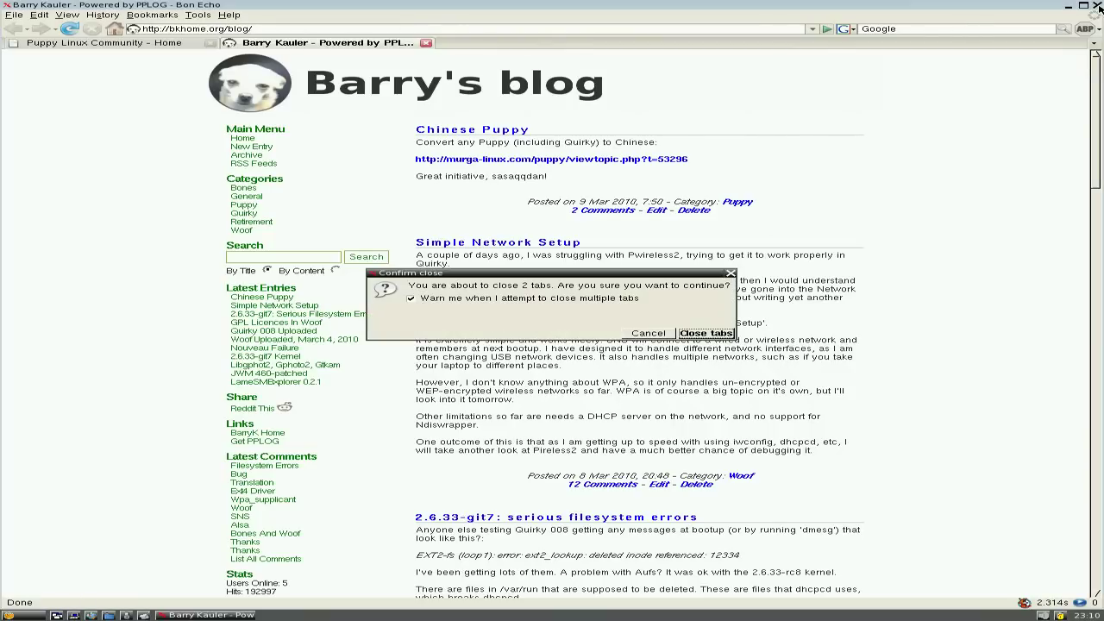
# - Confirm closing both tabs and show the application menu's Calculate submenu, including Siag Office Spreadsheet
pyautogui.click(693, 338)
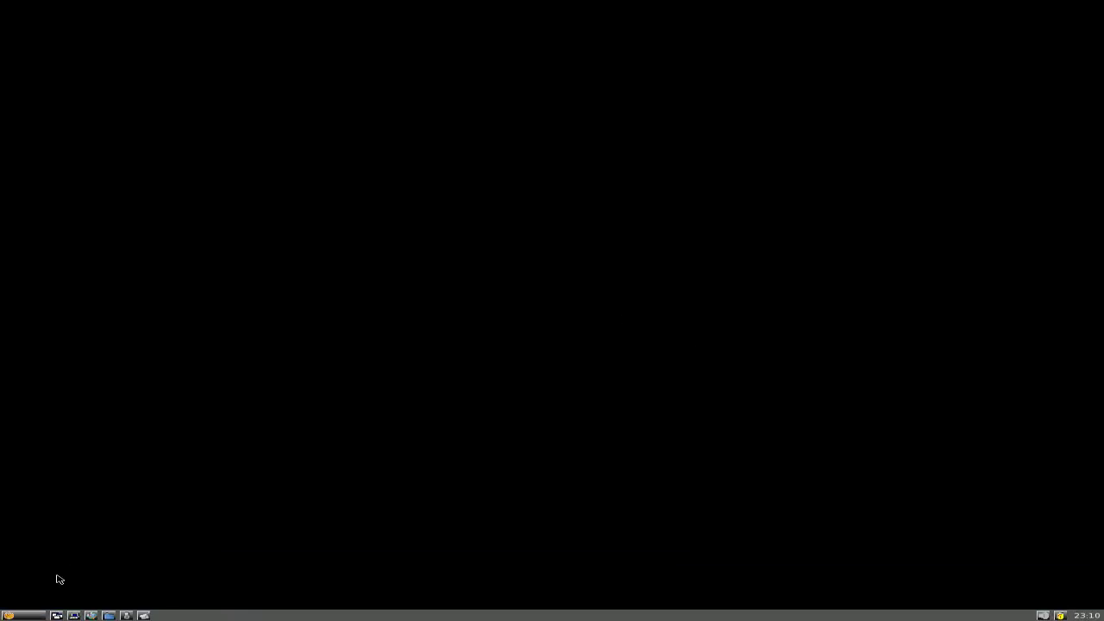
pyautogui.click(37, 615)
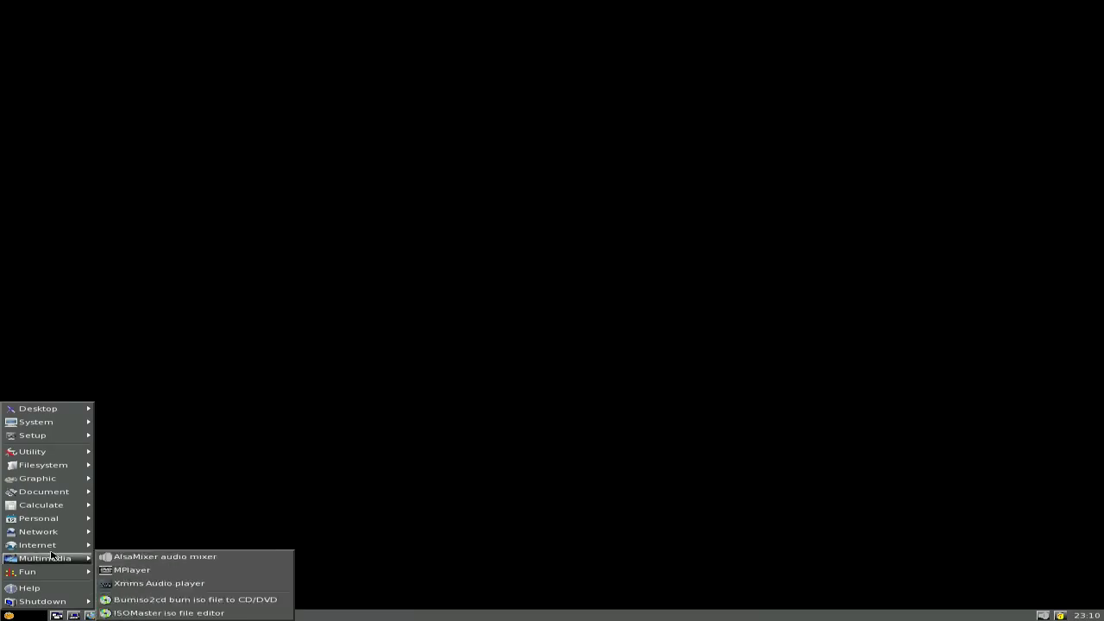
pyautogui.moveTo(57, 453)
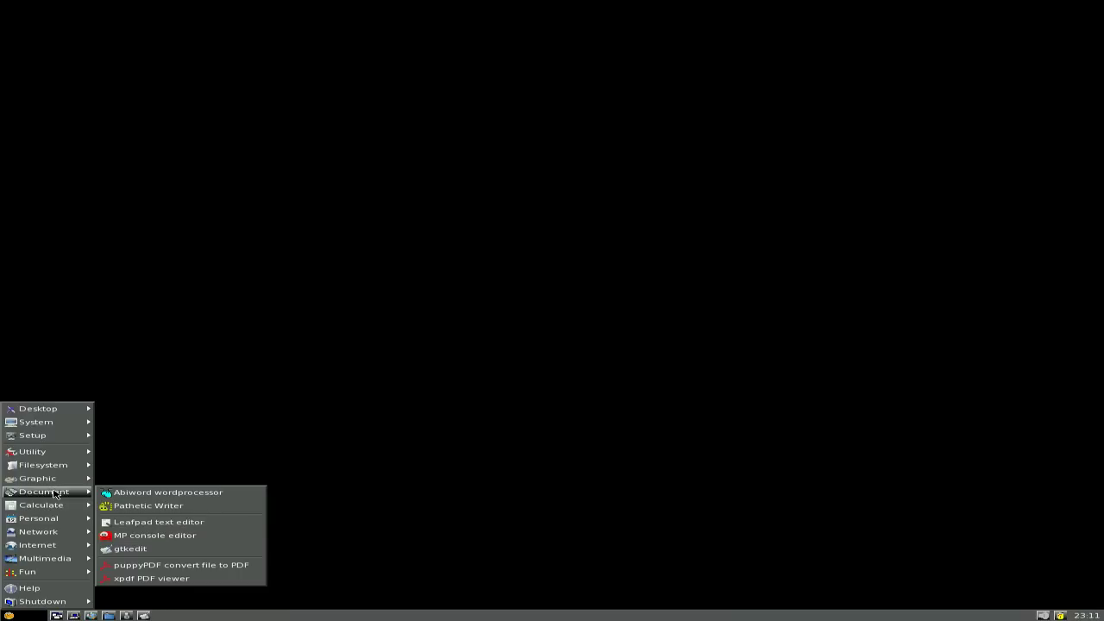
pyautogui.moveTo(53, 506)
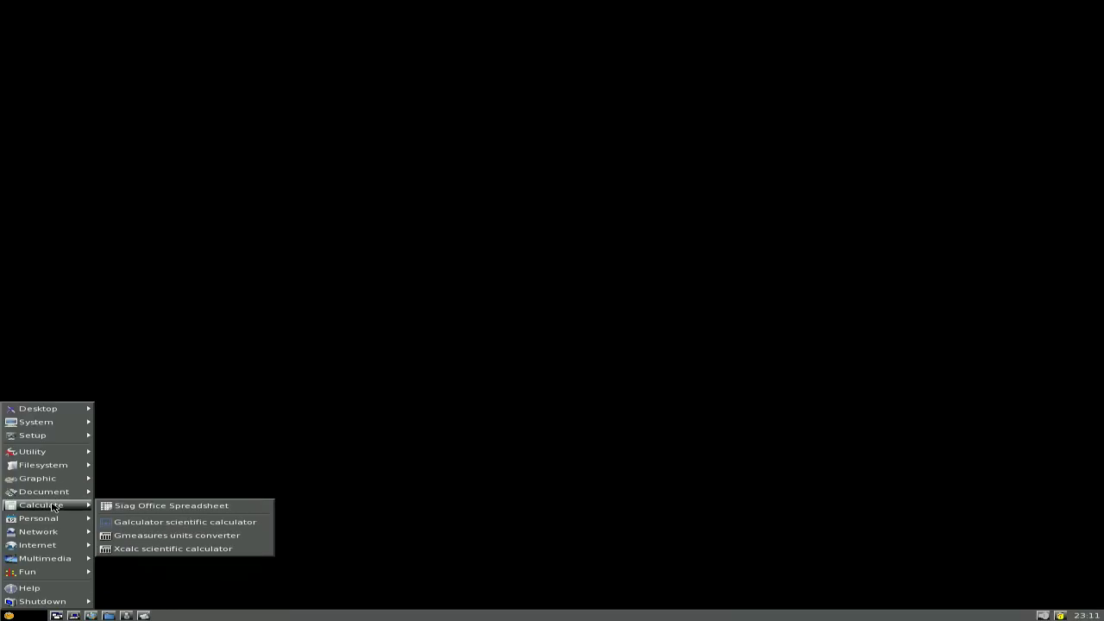
# - Launch Siag full-screen on noname.siag and review its Save As formats without saving
pyautogui.click(138, 507)
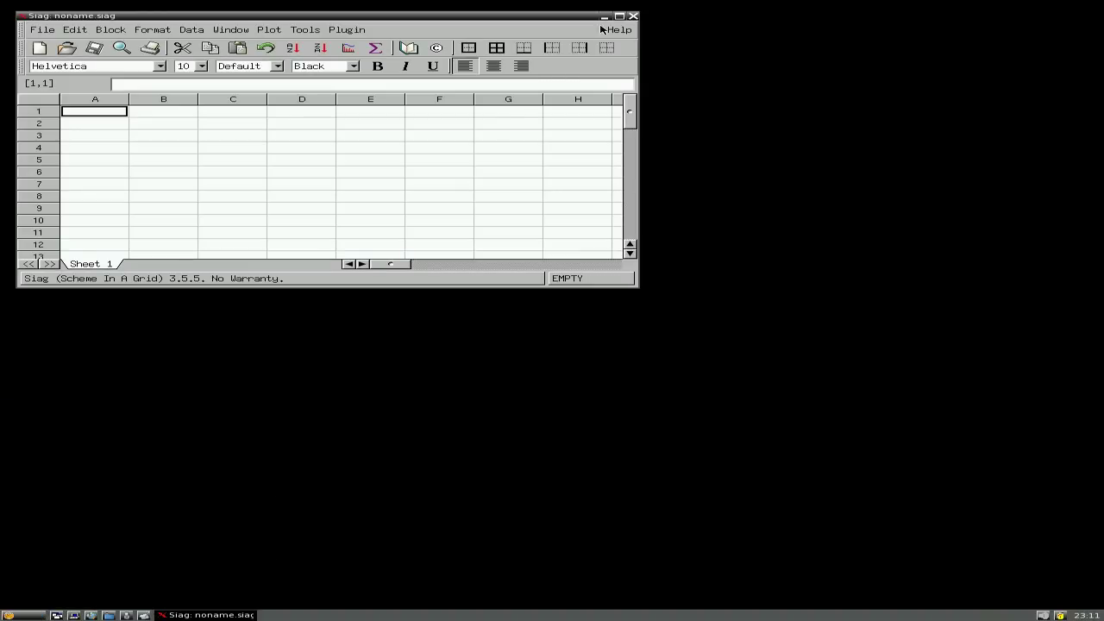
pyautogui.click(619, 15)
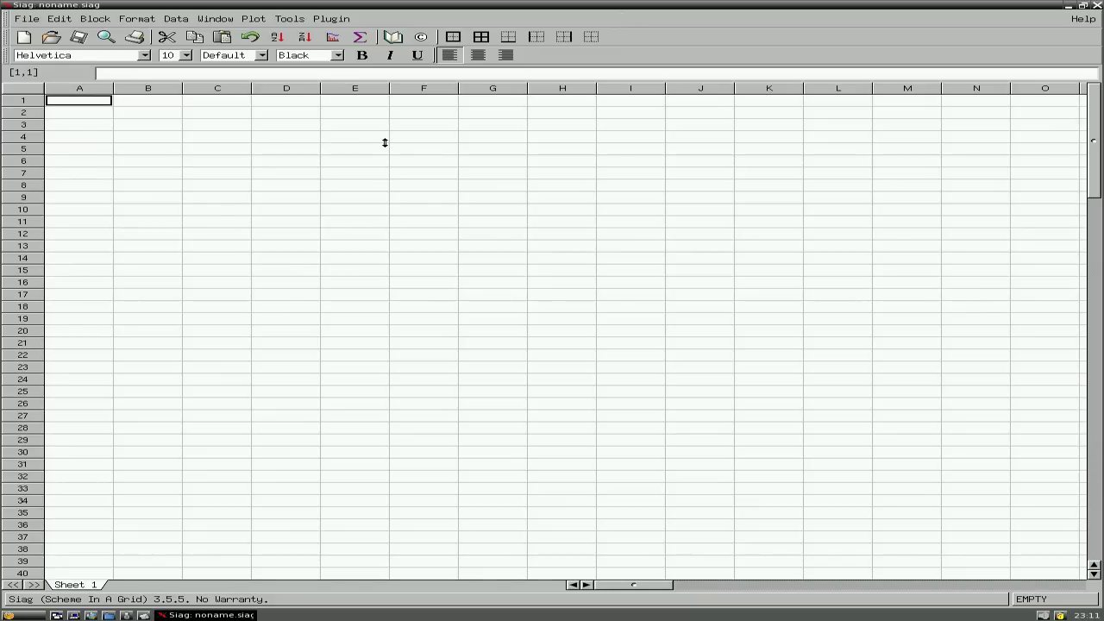
pyautogui.click(25, 19)
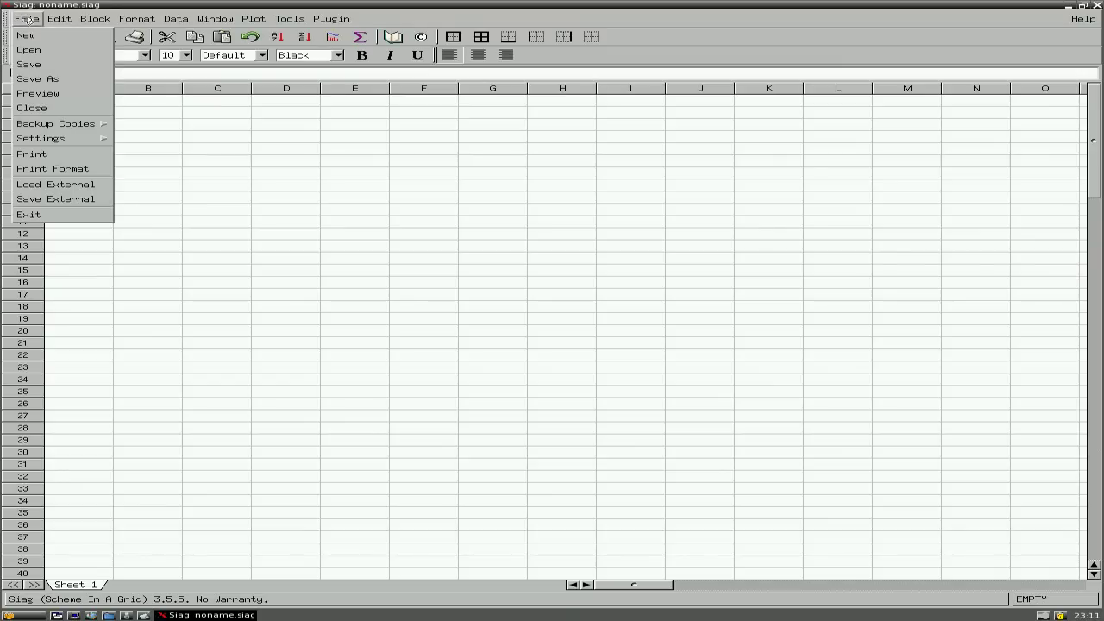
pyautogui.click(37, 79)
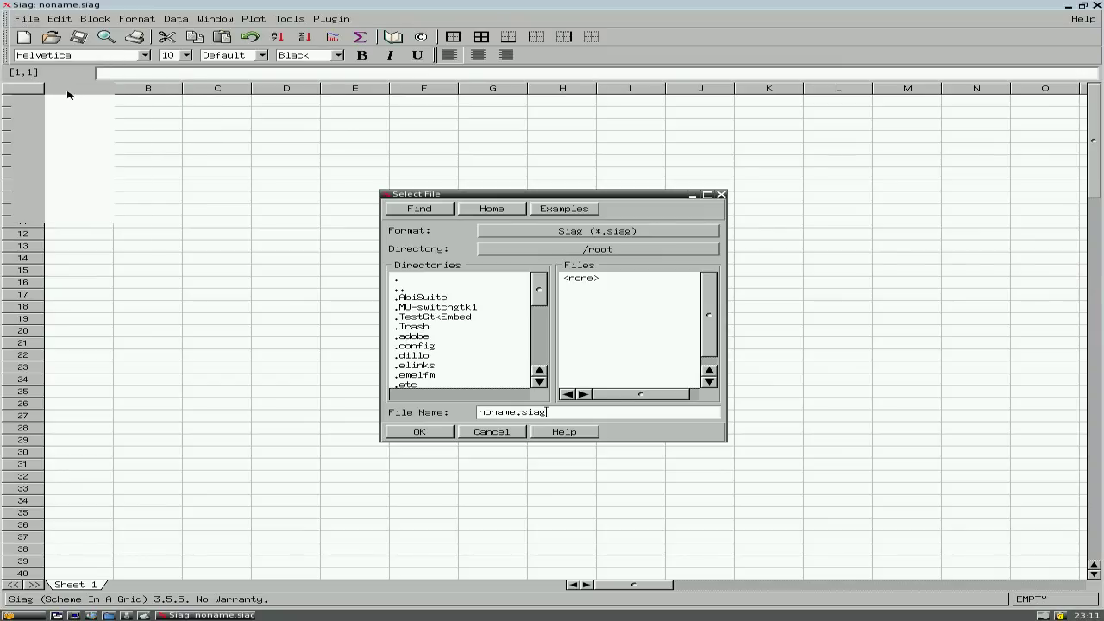
pyautogui.click(571, 233)
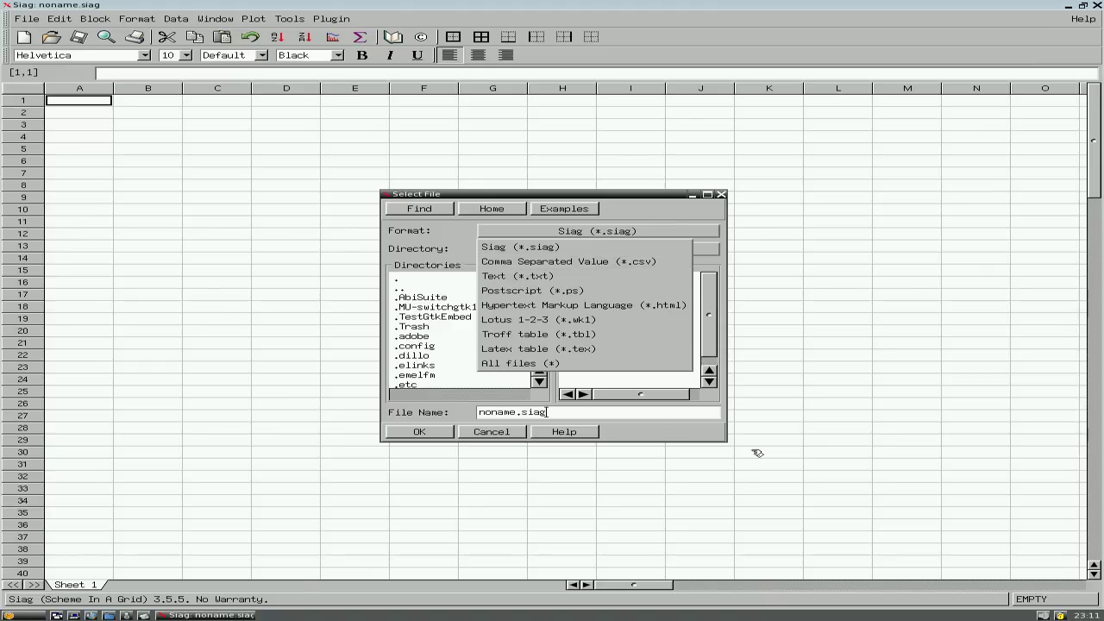
pyautogui.click(787, 351)
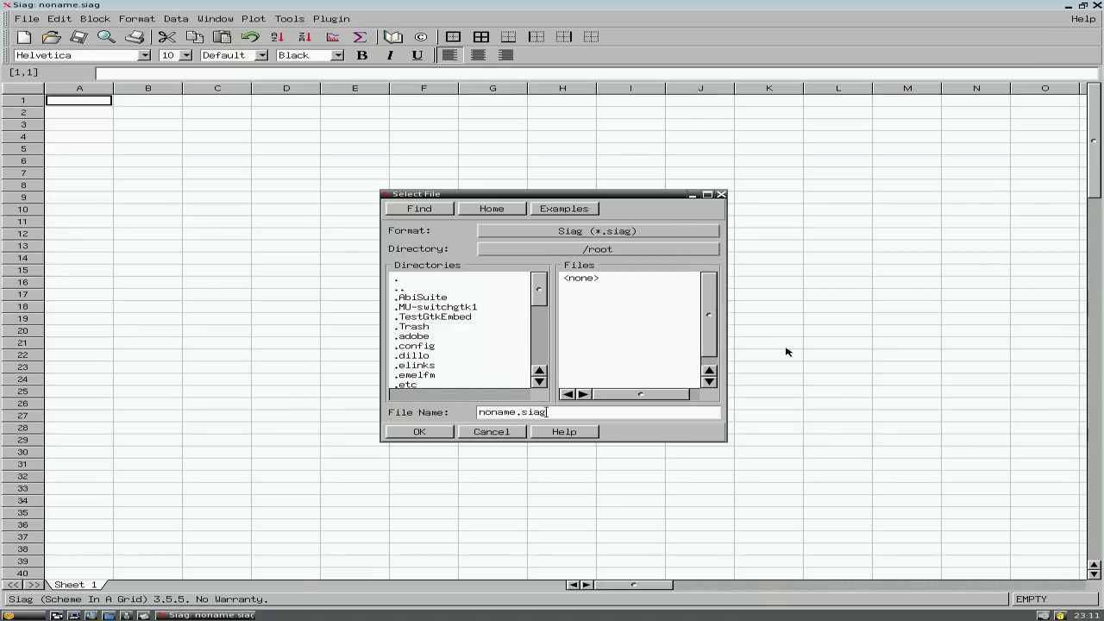
pyautogui.click(722, 195)
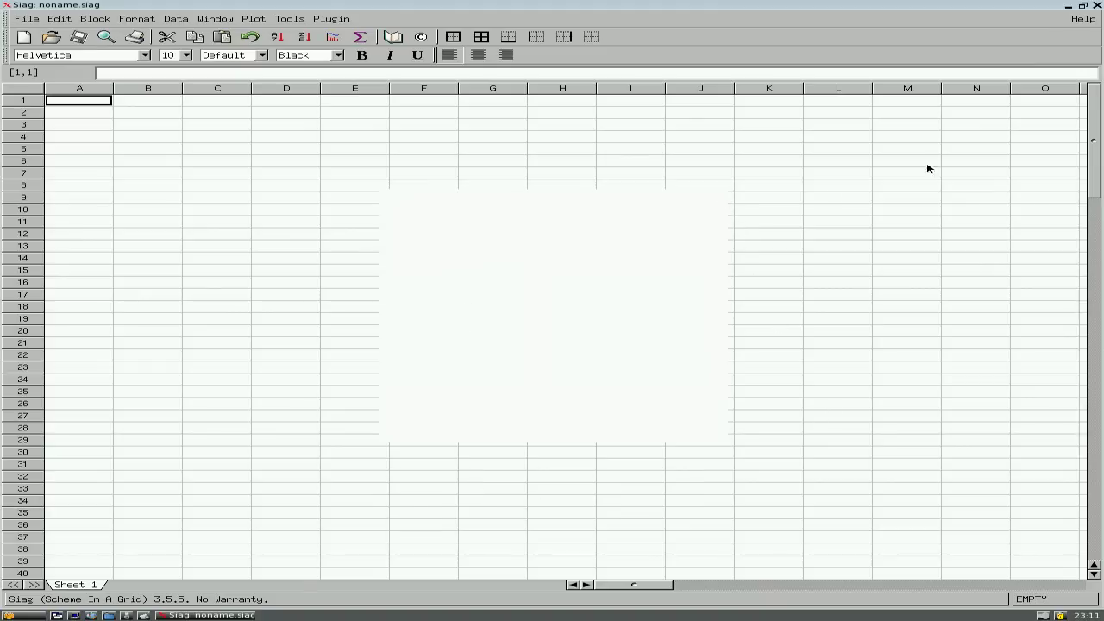
# - Close Siag and launch Klavaro Touch Typing Tutor from the Personal menu
pyautogui.click(1097, 6)
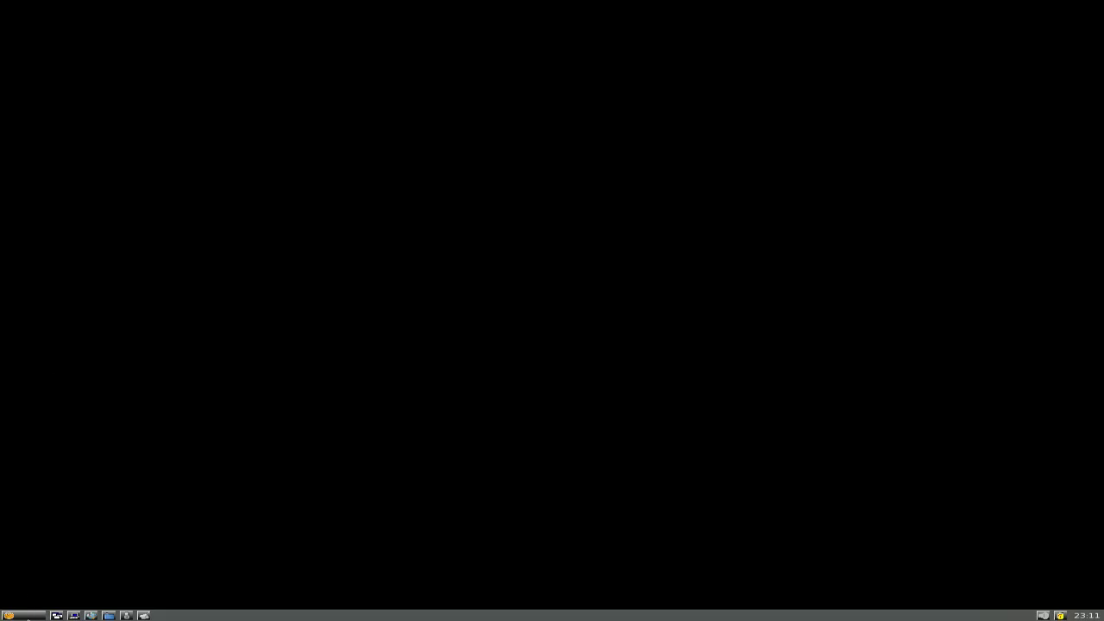
pyautogui.click(26, 615)
pyautogui.moveTo(51, 520)
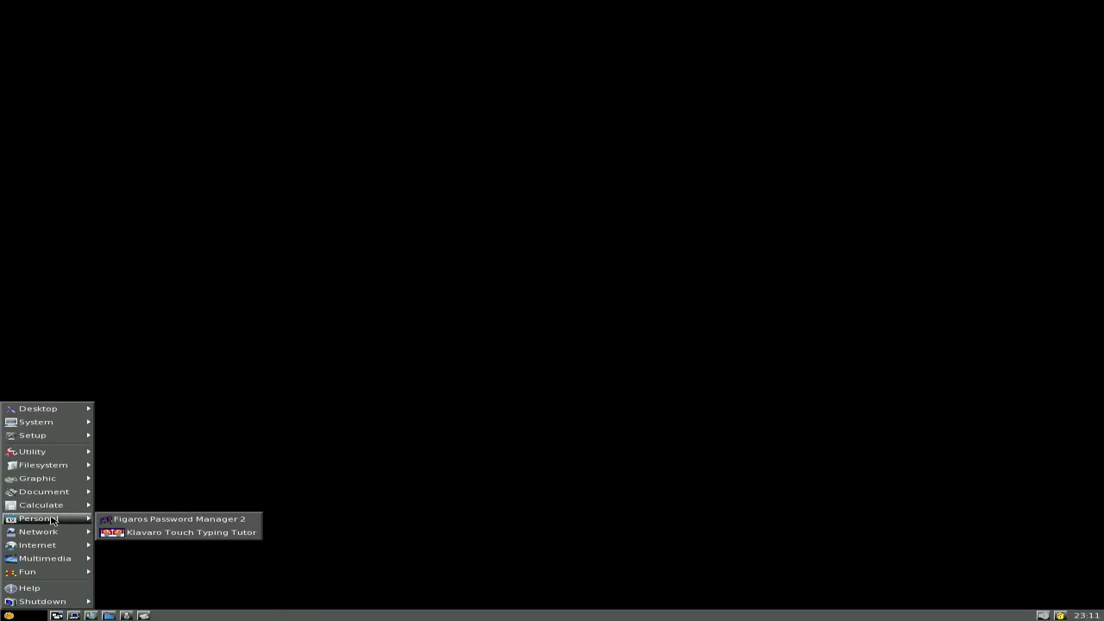
pyautogui.click(178, 533)
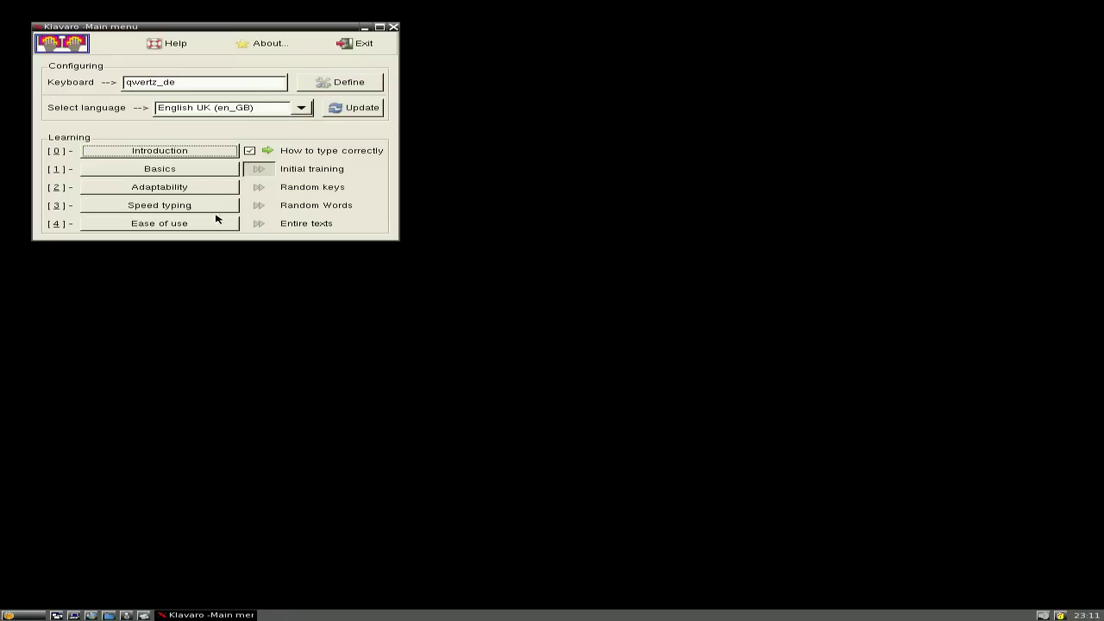
# - Close Klavaro and show the Network > Internet submenu listing Dillo, ELinks, FirePup and gFTP
pyautogui.click(356, 52)
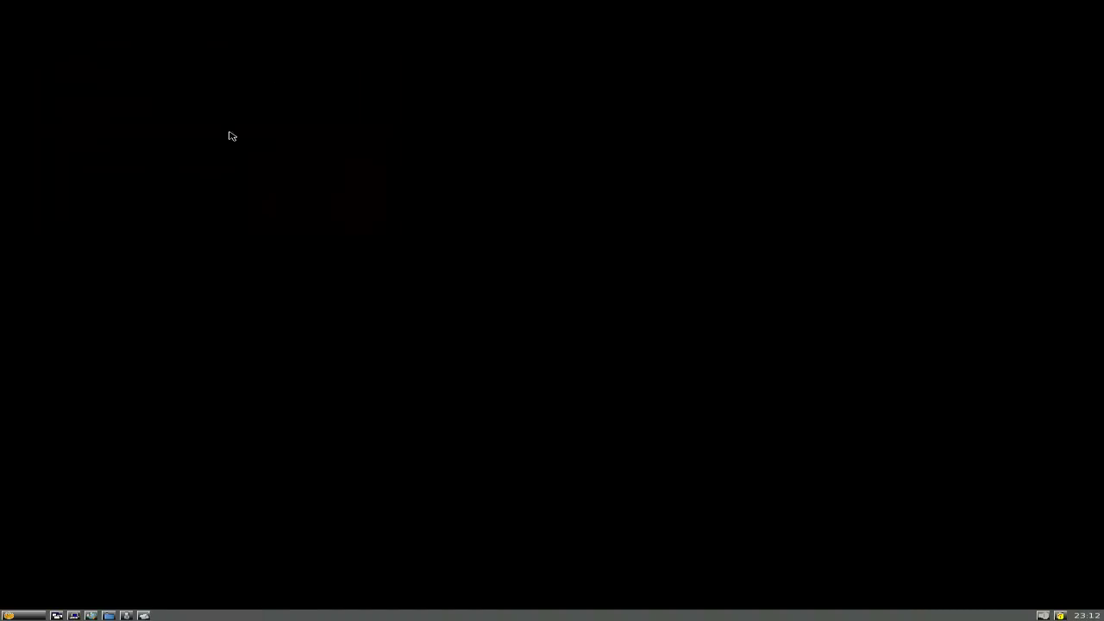
pyautogui.click(35, 618)
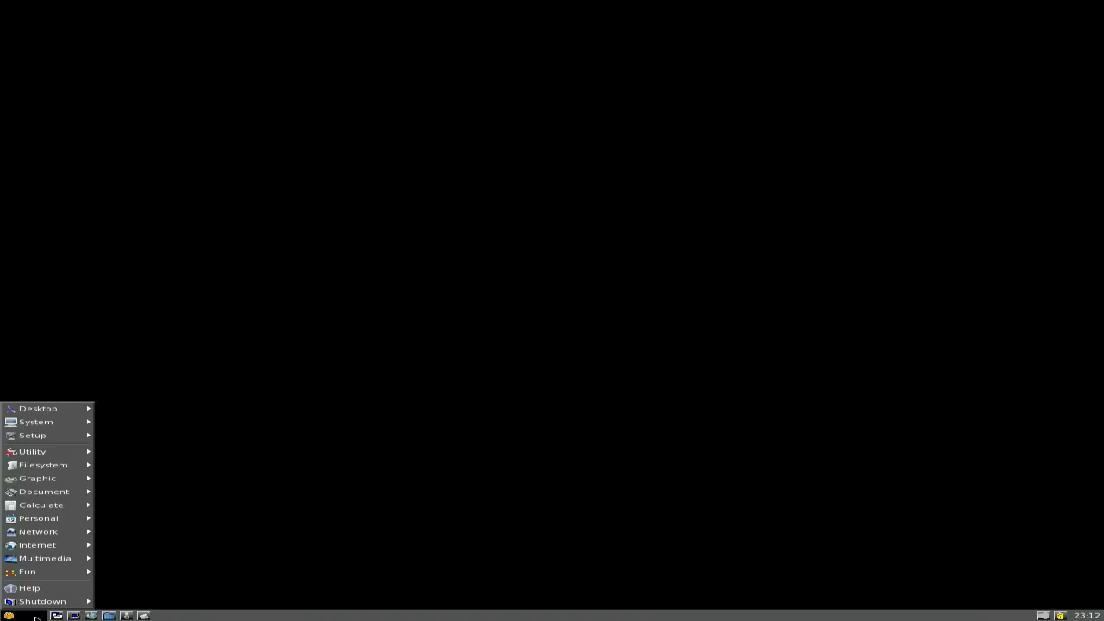
pyautogui.moveTo(55, 522)
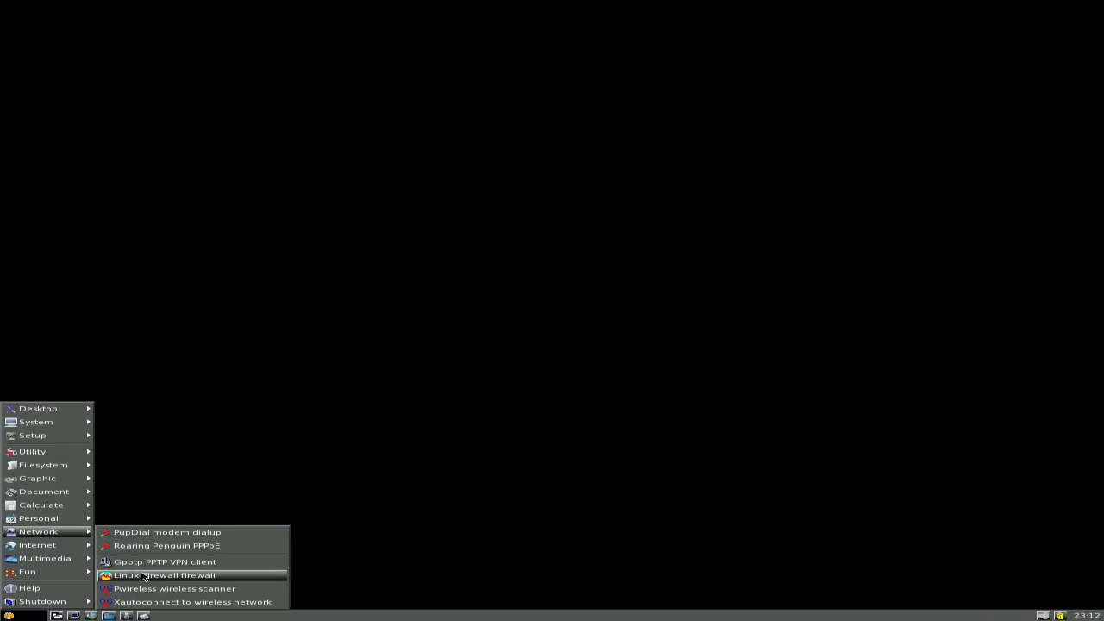
pyautogui.moveTo(78, 549)
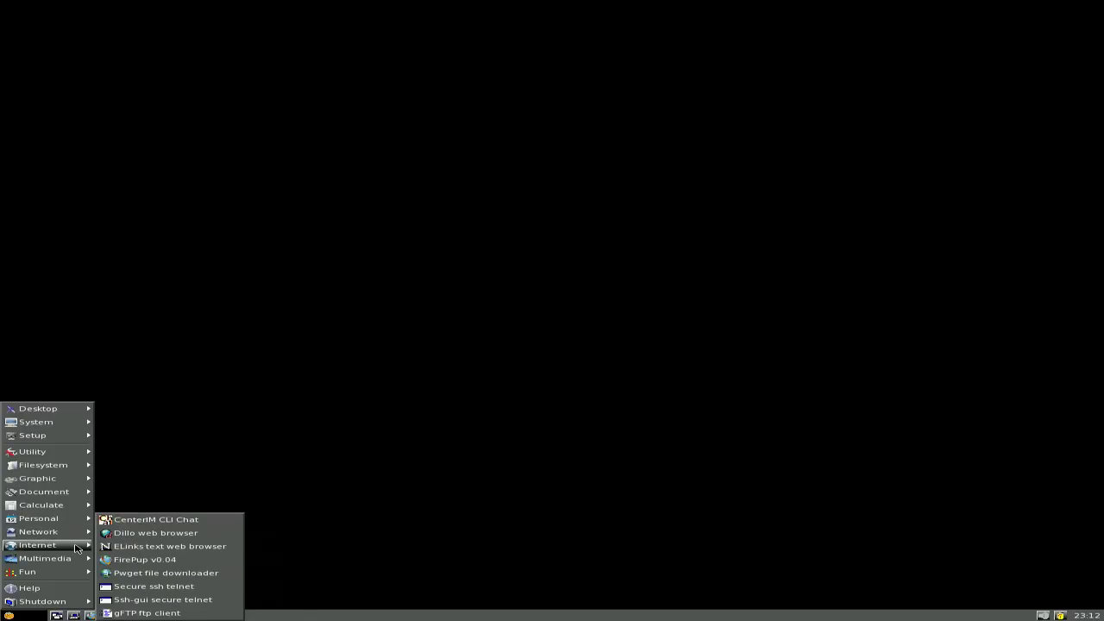
# - Launch Dillo maximized and follow the User Manuals link on the jumping-off page
pyautogui.click(155, 534)
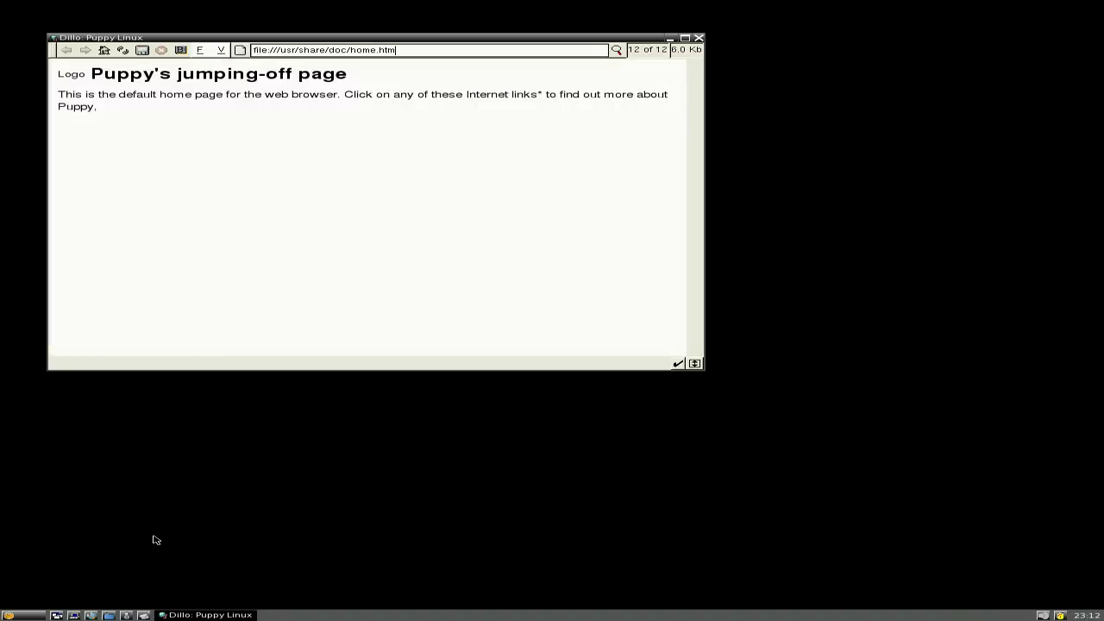
pyautogui.click(685, 38)
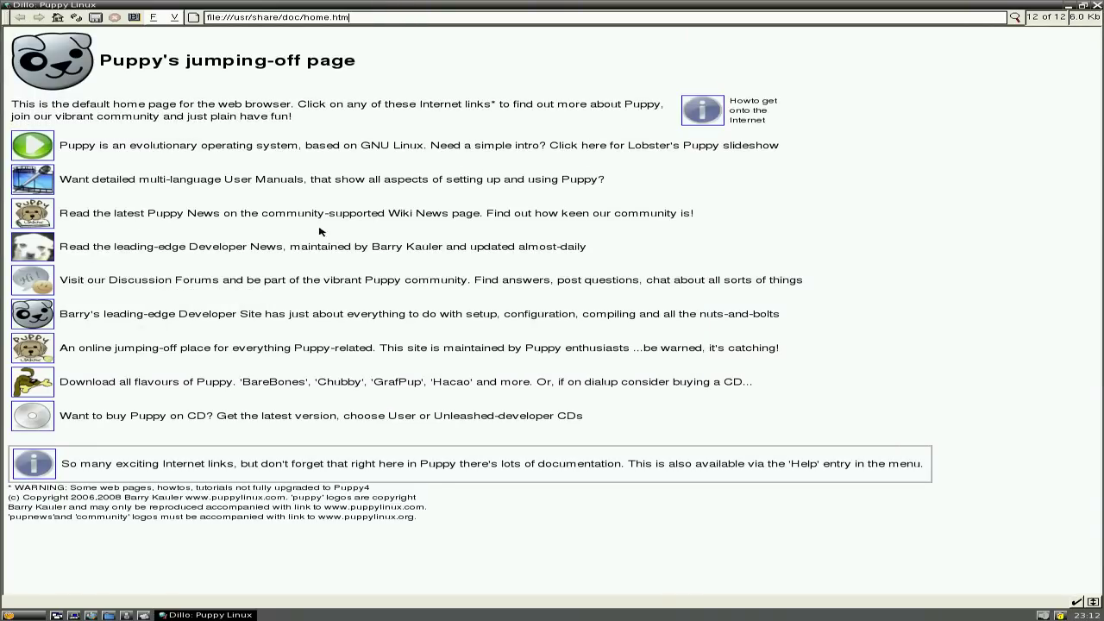
pyautogui.click(36, 180)
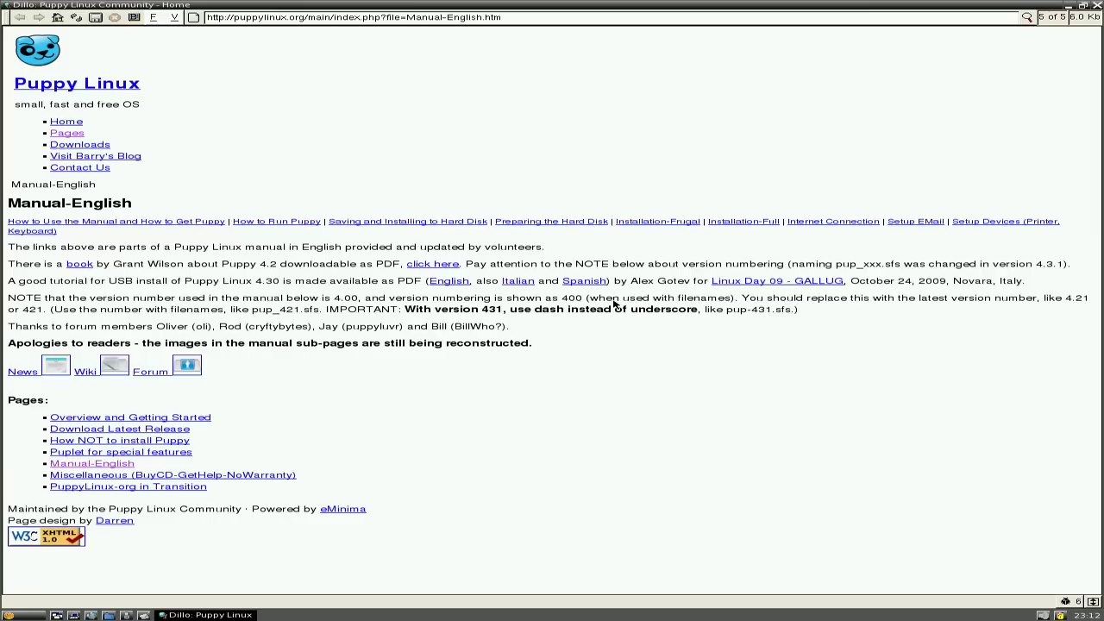
# - Open Barry's blog in a second tab, switch to it, and scroll through it
pyautogui.middleClick(138, 156)
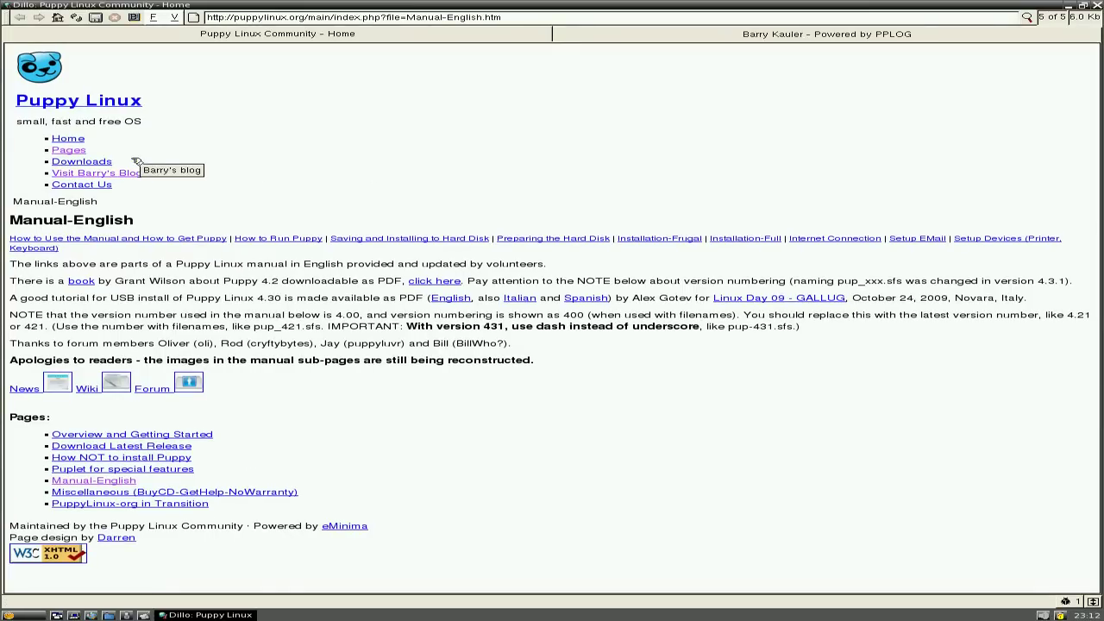
pyautogui.click(711, 33)
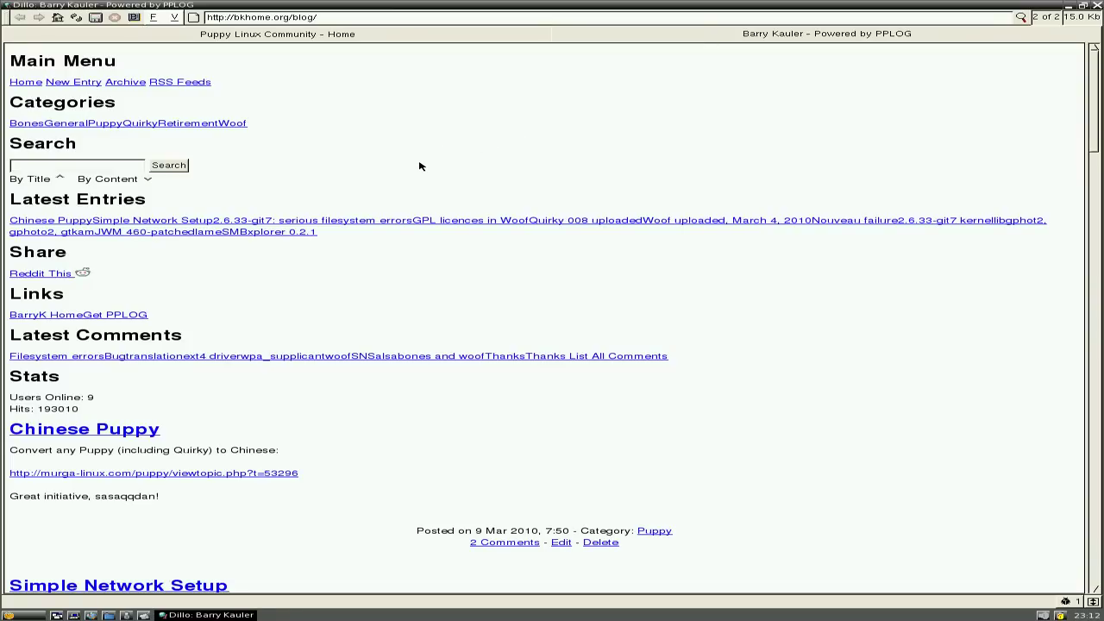
pyautogui.scroll(-10, 420, 165)
pyautogui.scroll(-10, 420, 166)
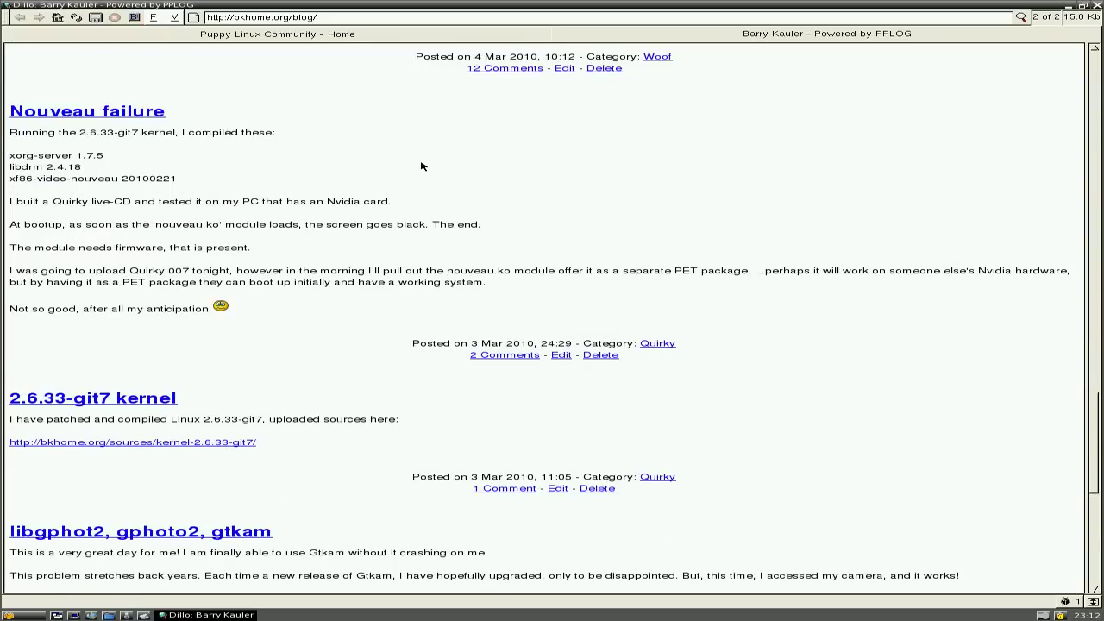
pyautogui.scroll(-10, 421, 166)
pyautogui.scroll(20, 421, 165)
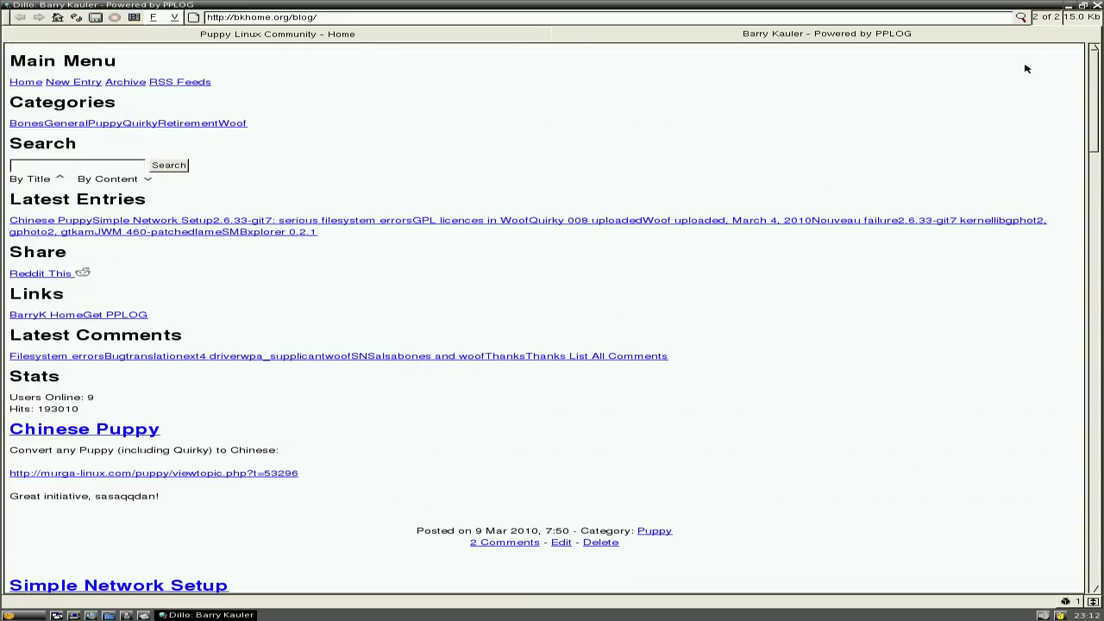
# - Close Dillo and launch the ELinks text web browser from the desktop's Internet menu
pyautogui.click(1095, 6)
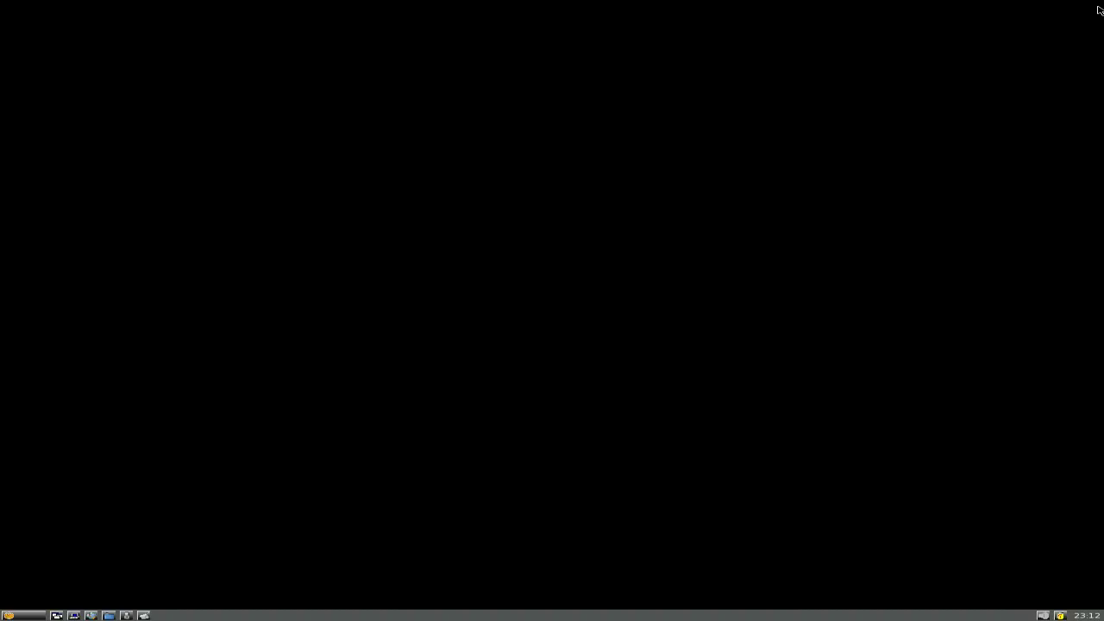
pyautogui.click(471, 226)
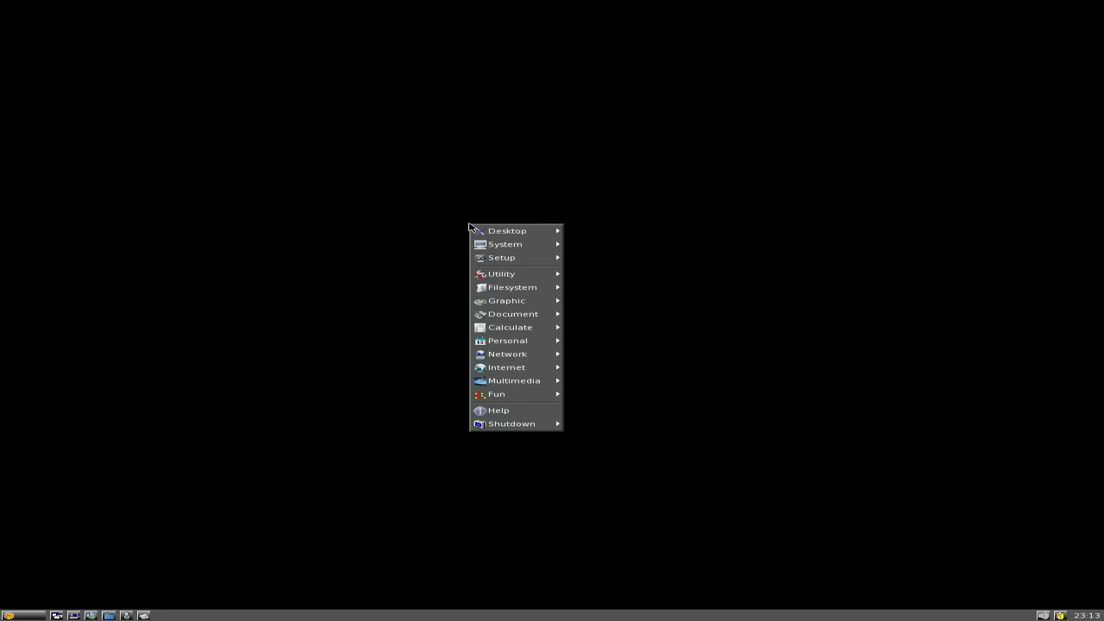
pyautogui.moveTo(520, 354)
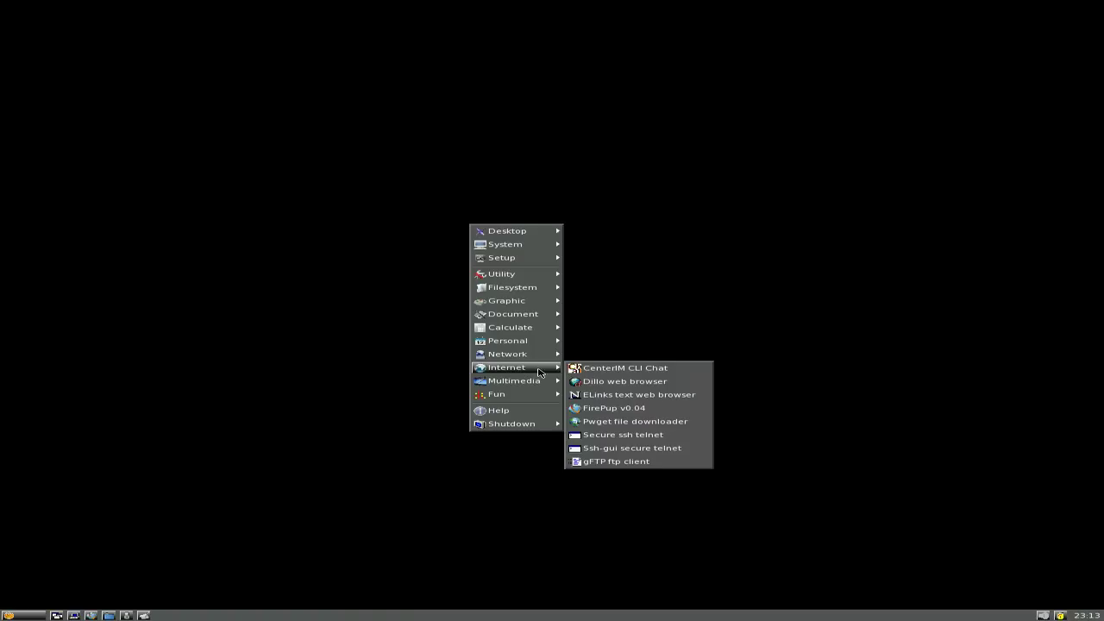
pyautogui.click(618, 398)
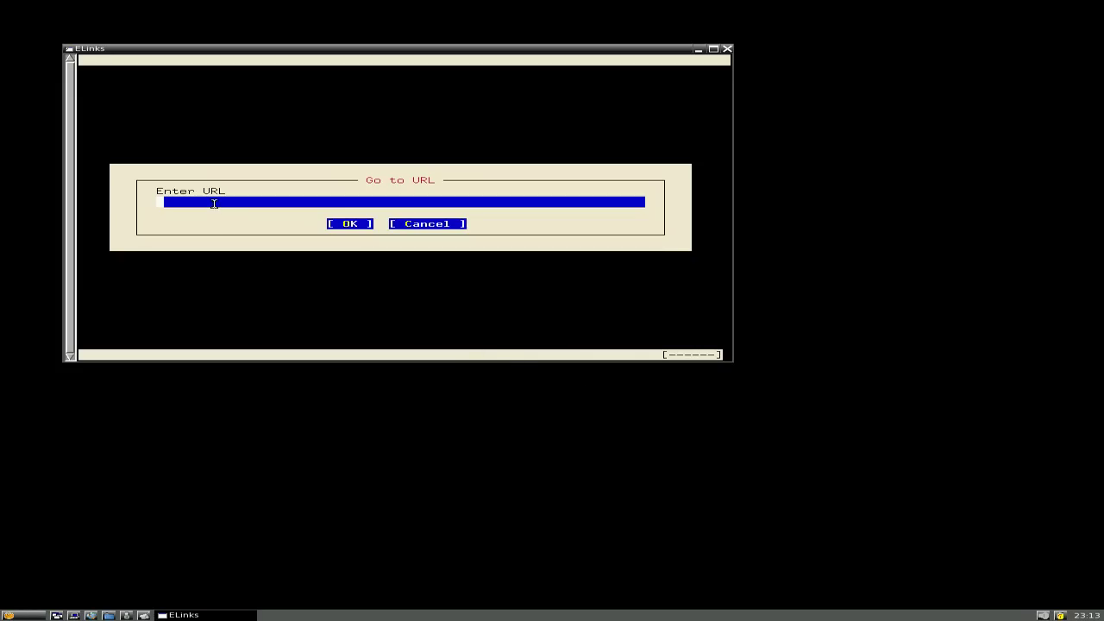
pyautogui.write('www.bbc.co.uk')
pyautogui.press('Return')
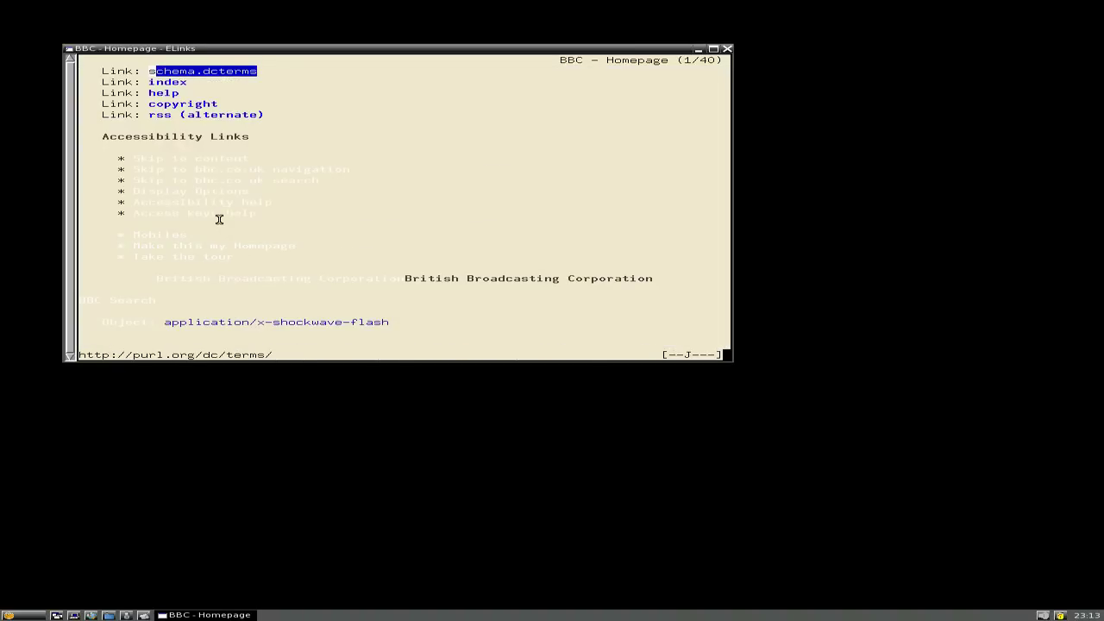
pyautogui.scroll(-3, 474, 196)
pyautogui.press('Down')
pyautogui.press('Down')
pyautogui.press('Down')
pyautogui.press('Down')
pyautogui.press('Down')
pyautogui.press('Down')
pyautogui.press('Down')
pyautogui.press('Down')
pyautogui.press('Down')
pyautogui.press('Down')
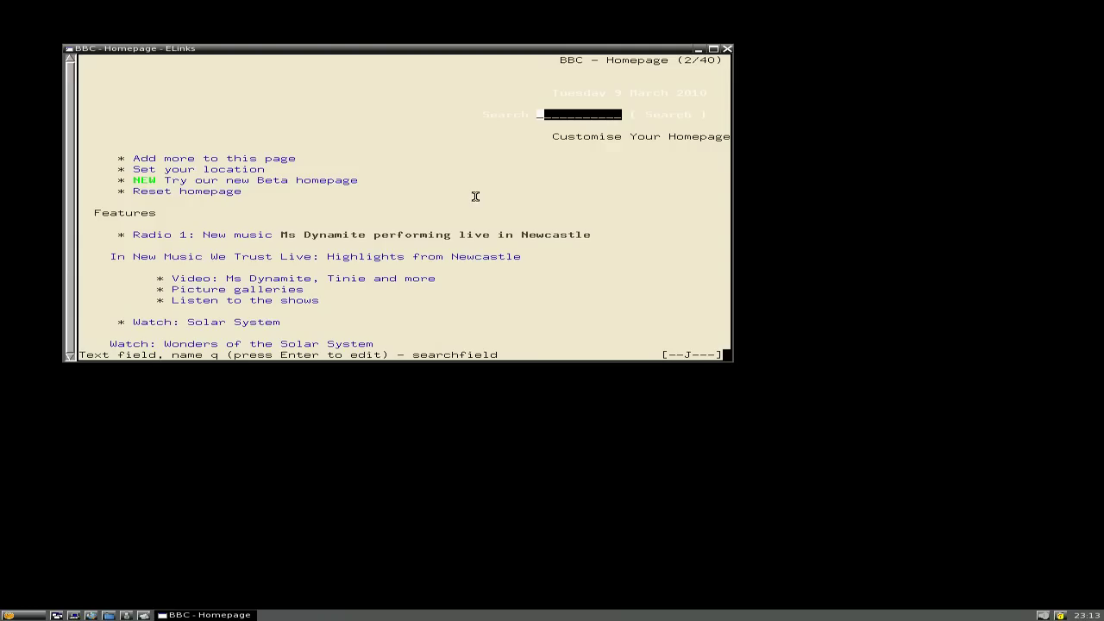
pyautogui.press('Down')
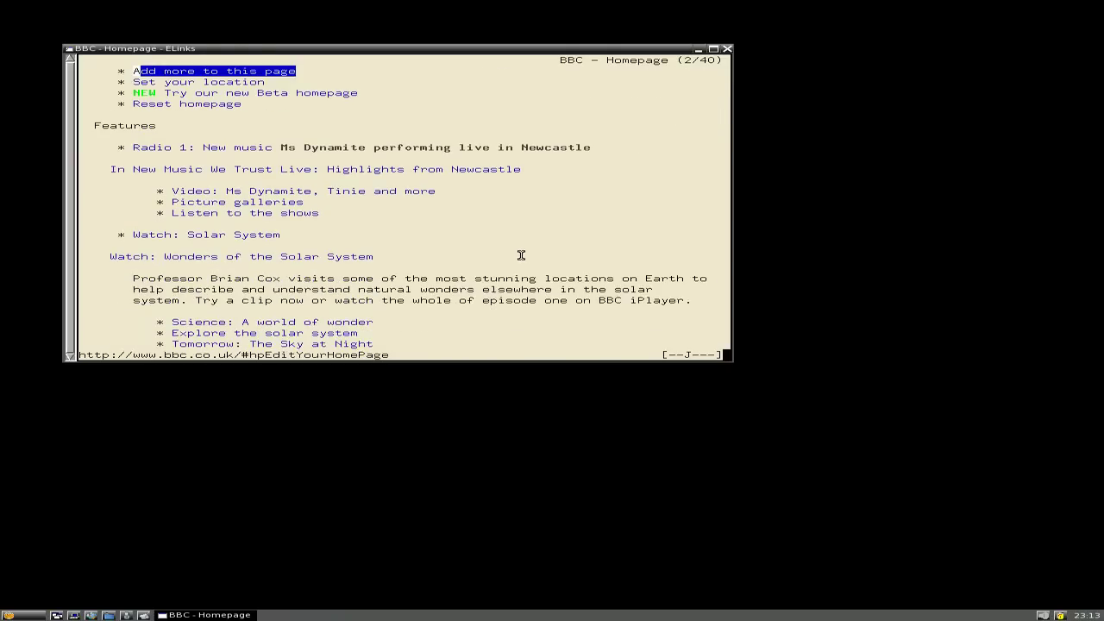
pyautogui.press('Down')
pyautogui.press('Down')
pyautogui.press('Down')
pyautogui.press('Down')
pyautogui.press('Down')
pyautogui.press('Down')
pyautogui.press('Down')
pyautogui.press('Down')
pyautogui.press('Down')
pyautogui.press('Down')
pyautogui.press('Down')
pyautogui.press('Down')
pyautogui.press('Down')
pyautogui.press('Down')
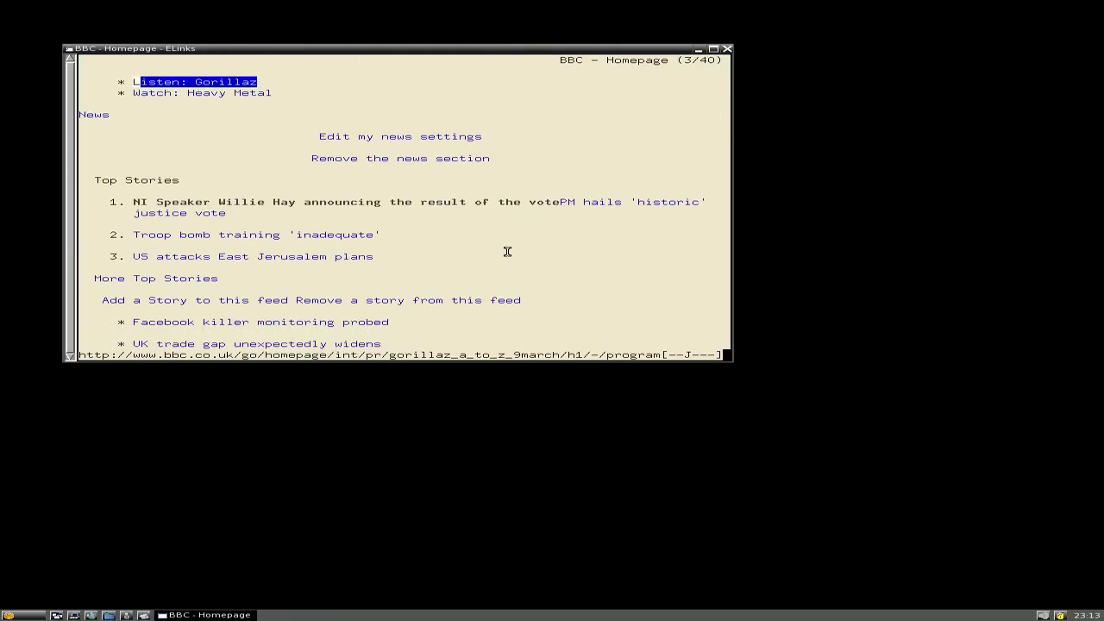
# - Open the troop bomb-training story, go to the low-graphics News front page, and step through headlines
pyautogui.click(312, 236)
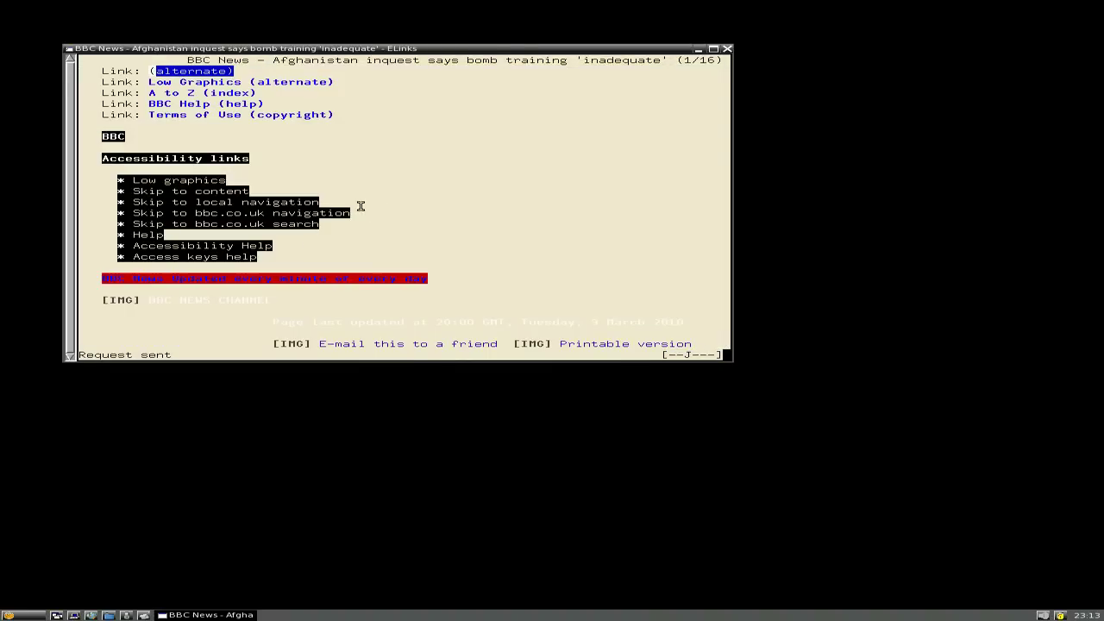
pyautogui.click(208, 180)
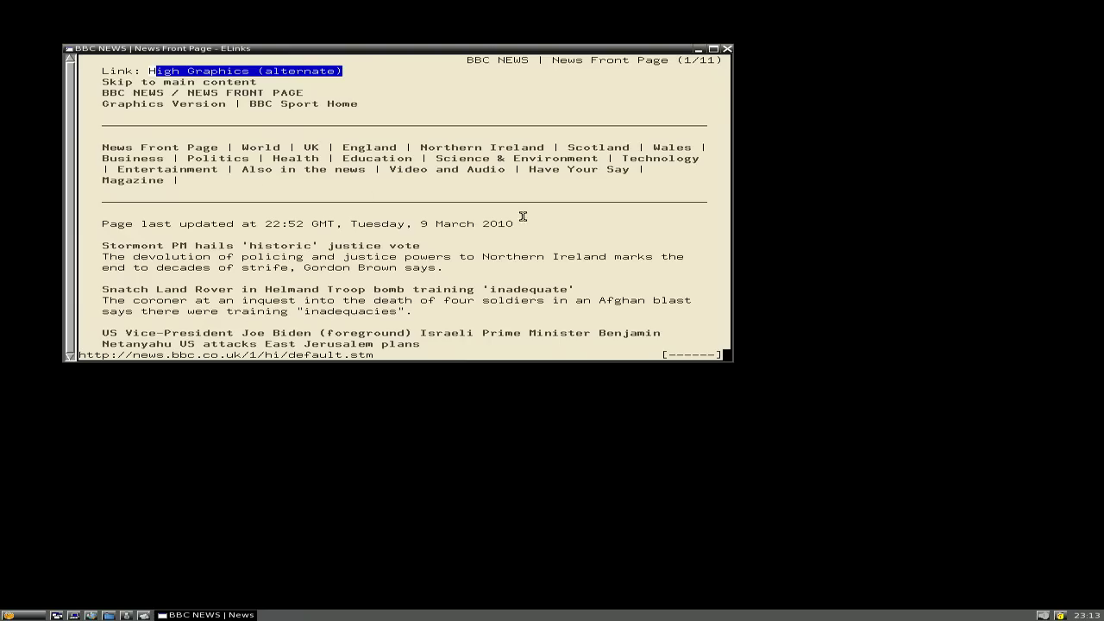
pyautogui.press('Down')
pyautogui.press('Down')
pyautogui.press('Down')
pyautogui.press('Down')
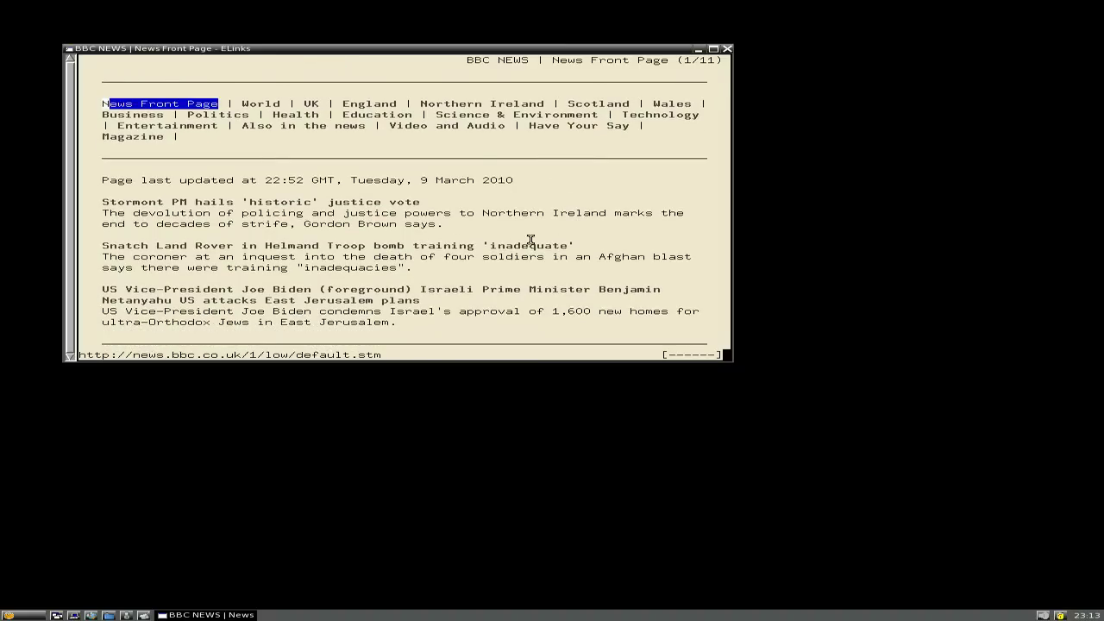
pyautogui.press('Down')
pyautogui.press('Down')
pyautogui.press('Down')
pyautogui.press('Down')
pyautogui.press('Down')
pyautogui.press('Down')
pyautogui.press('Down')
pyautogui.press('Down')
pyautogui.press('Down')
pyautogui.press('Down')
pyautogui.press('Down')
pyautogui.press('Down')
pyautogui.press('Down')
pyautogui.press('Down')
pyautogui.press('Down')
pyautogui.press('Down')
pyautogui.press('Down')
pyautogui.press('Down')
pyautogui.press('Down')
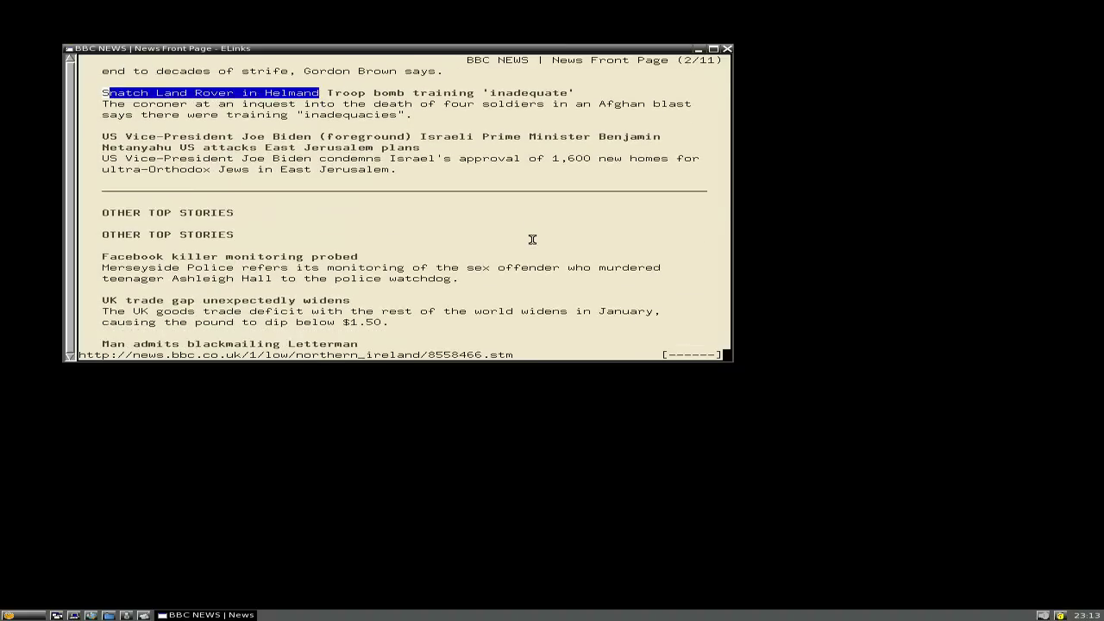
pyautogui.press('Down')
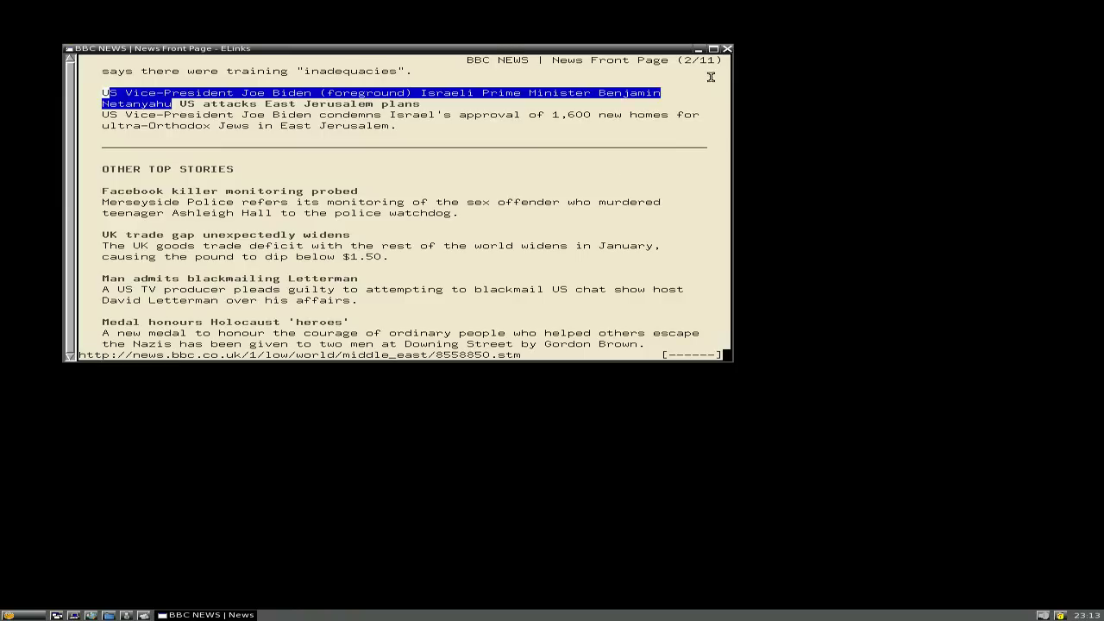
# - Close ELinks and start gsudoku from the desktop menu's Fun list
pyautogui.click(727, 50)
pyautogui.rightClick(332, 226)
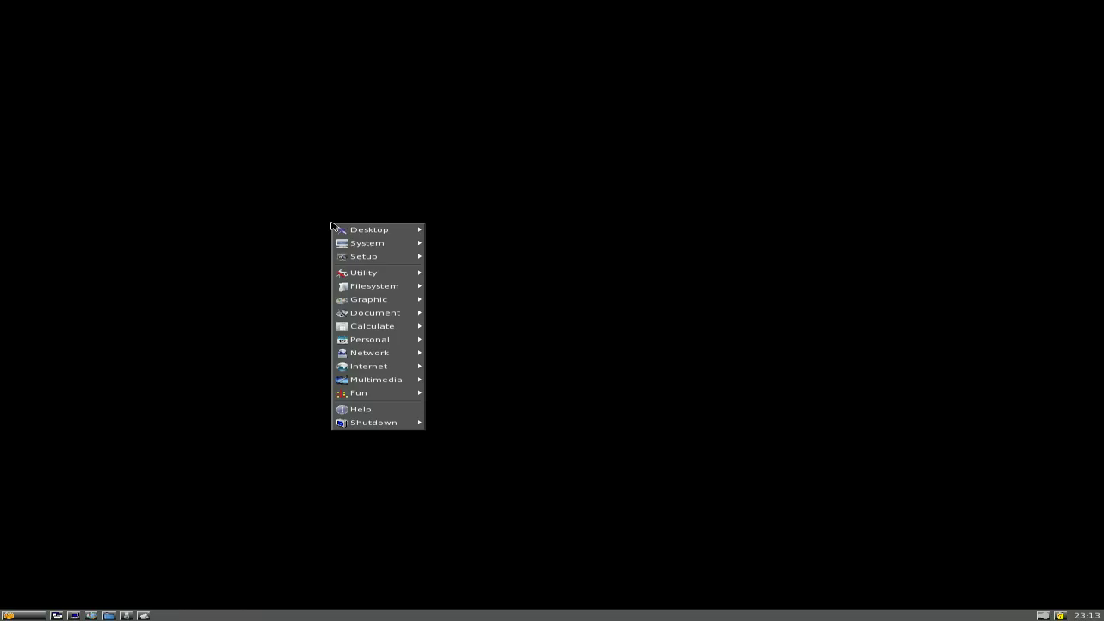
pyautogui.moveTo(361, 370)
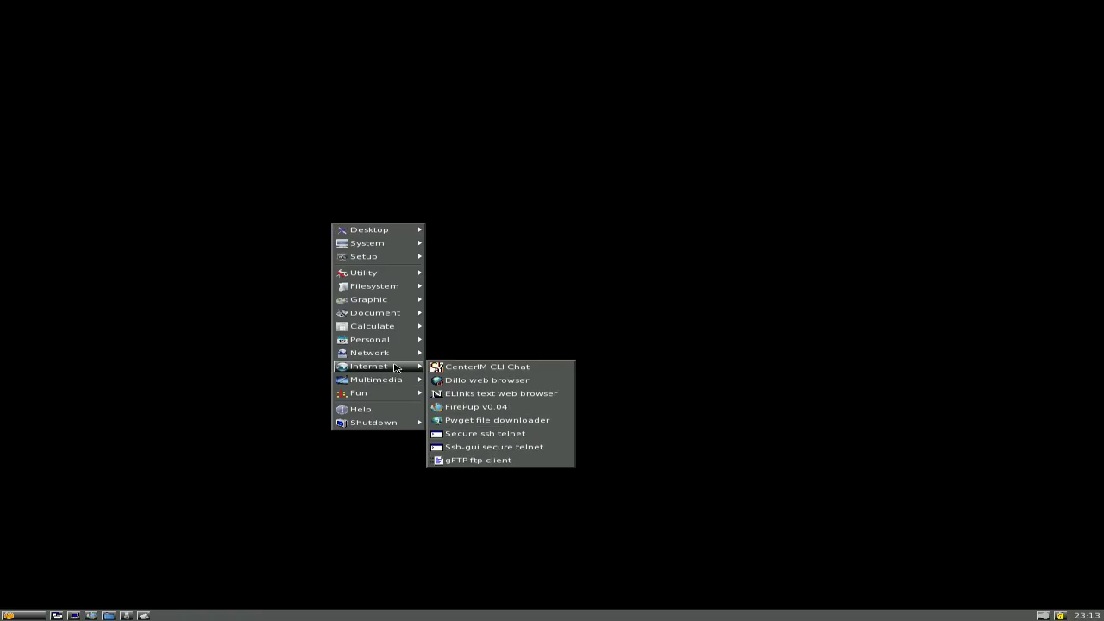
pyautogui.moveTo(402, 384)
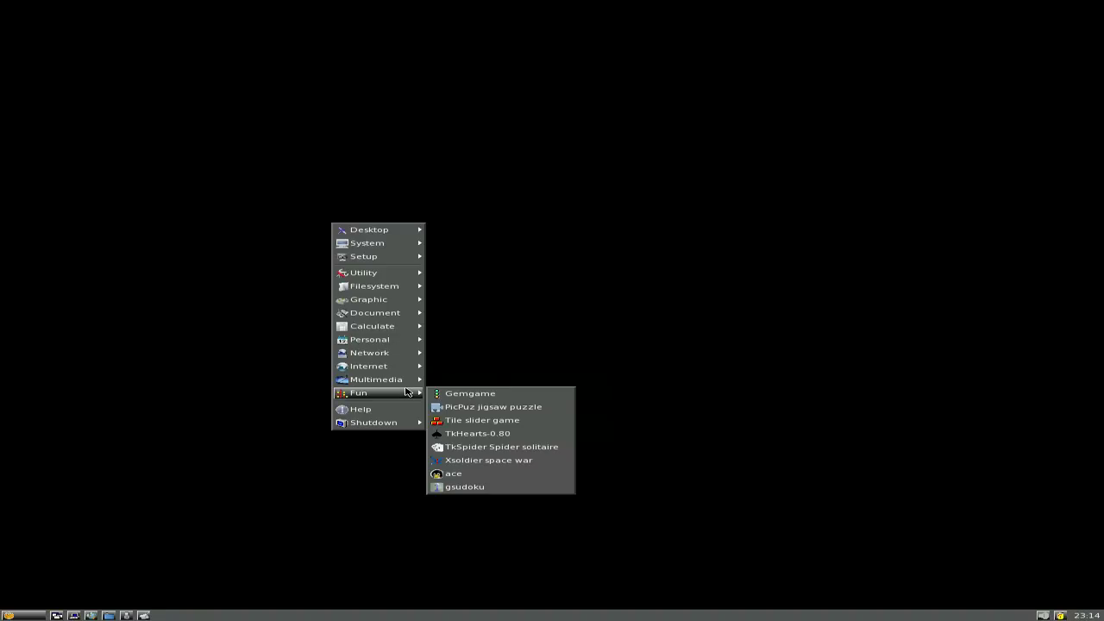
pyautogui.click(479, 488)
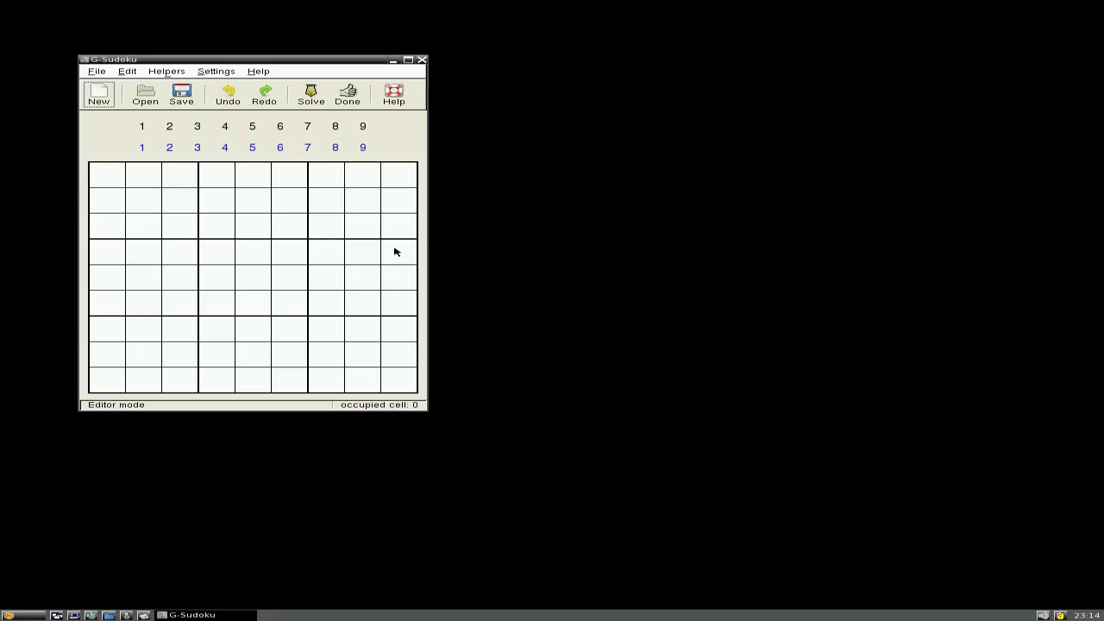
# - Close G-Sudoku, launch PicPuz jigsaw puzzle from Fun, and dismiss its image-not-recognized error
pyautogui.click(422, 60)
pyautogui.click(475, 102)
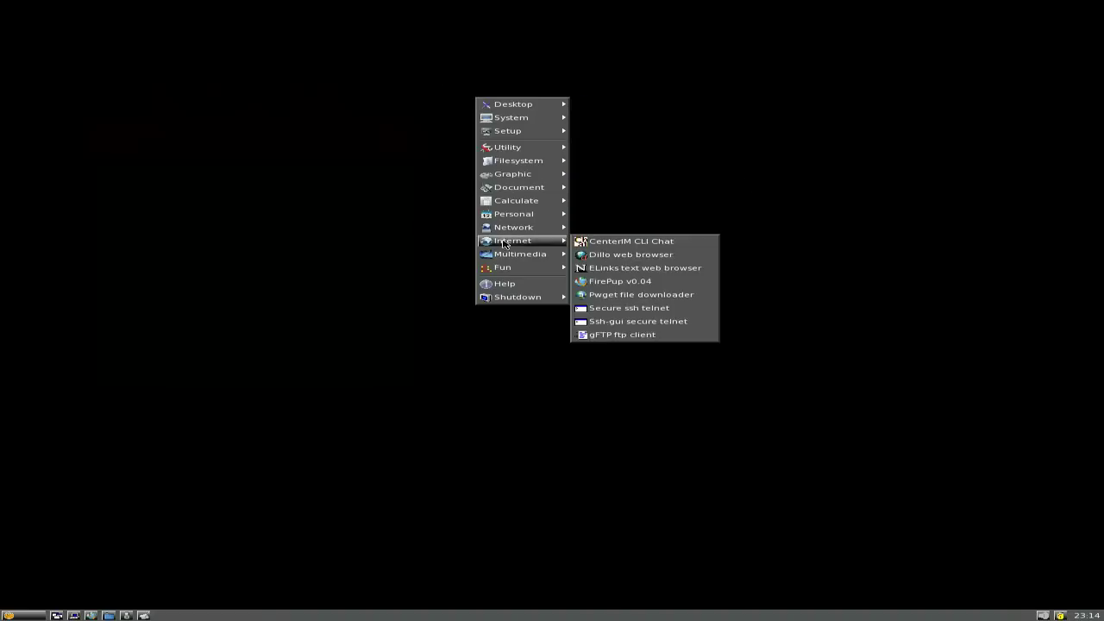
pyautogui.moveTo(514, 270)
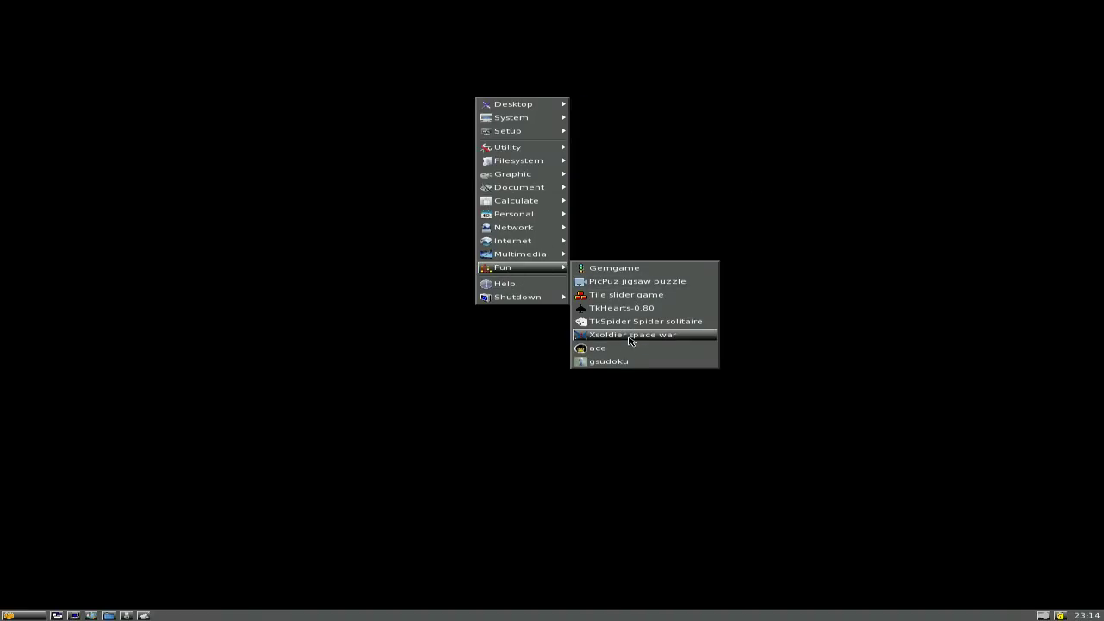
pyautogui.click(630, 282)
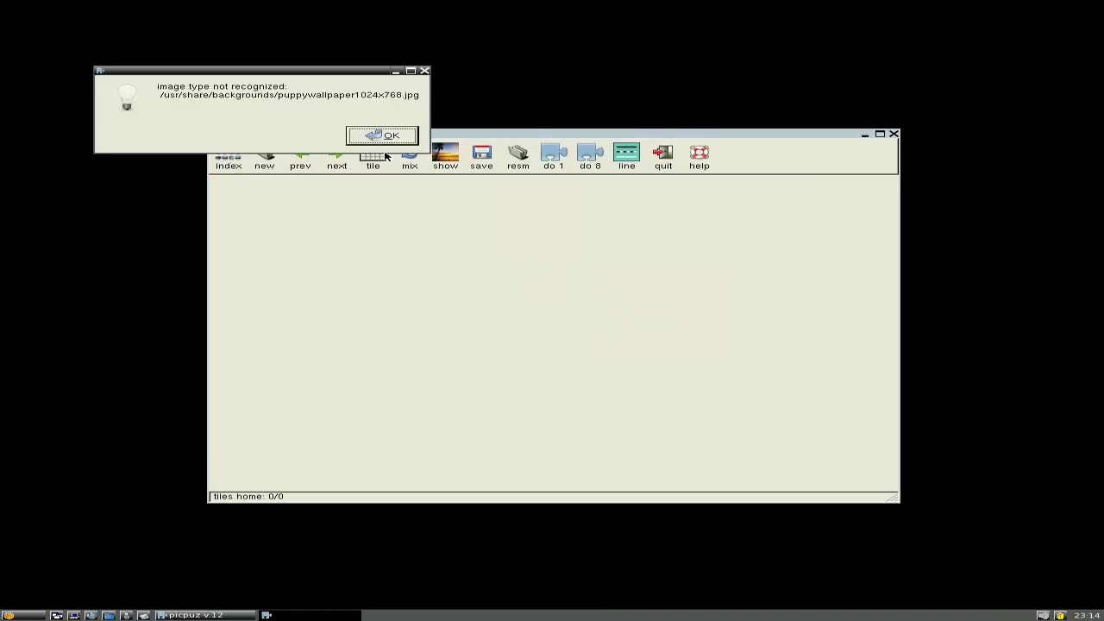
pyautogui.click(377, 138)
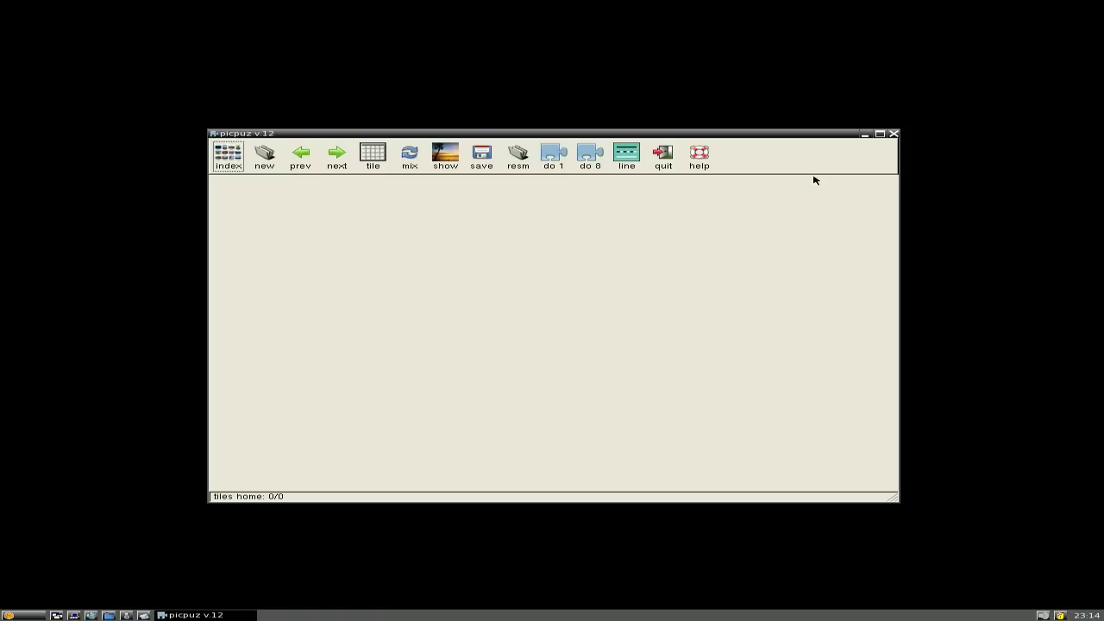
# - Quit PicPuz, launch HardInfo from the System menu, and view its Operating System details
pyautogui.click(892, 135)
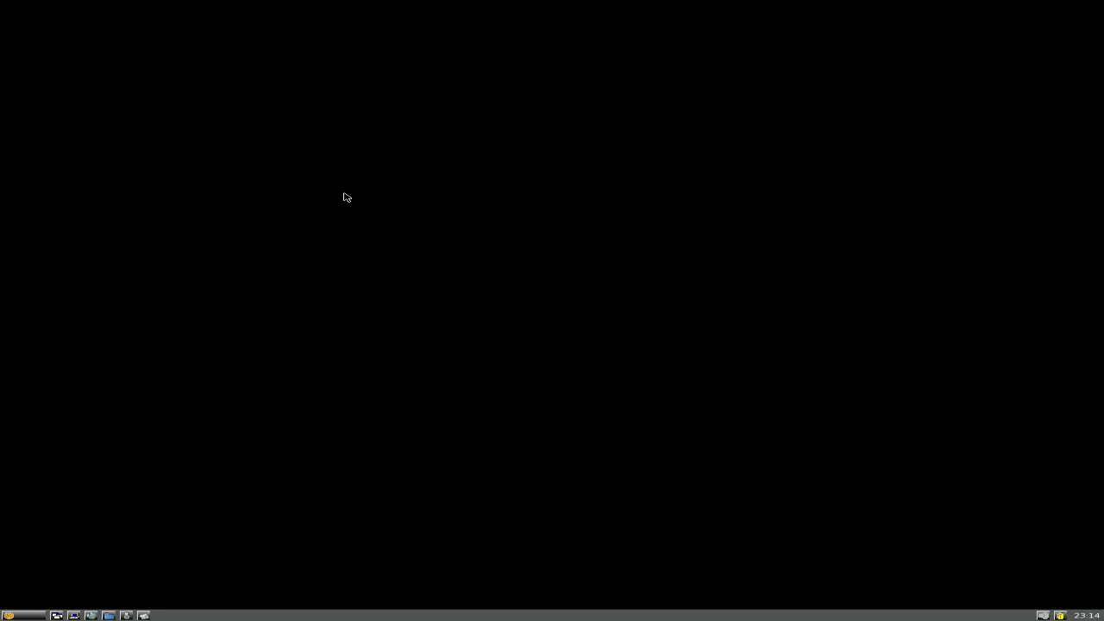
pyautogui.rightClick(414, 262)
pyautogui.moveTo(426, 281)
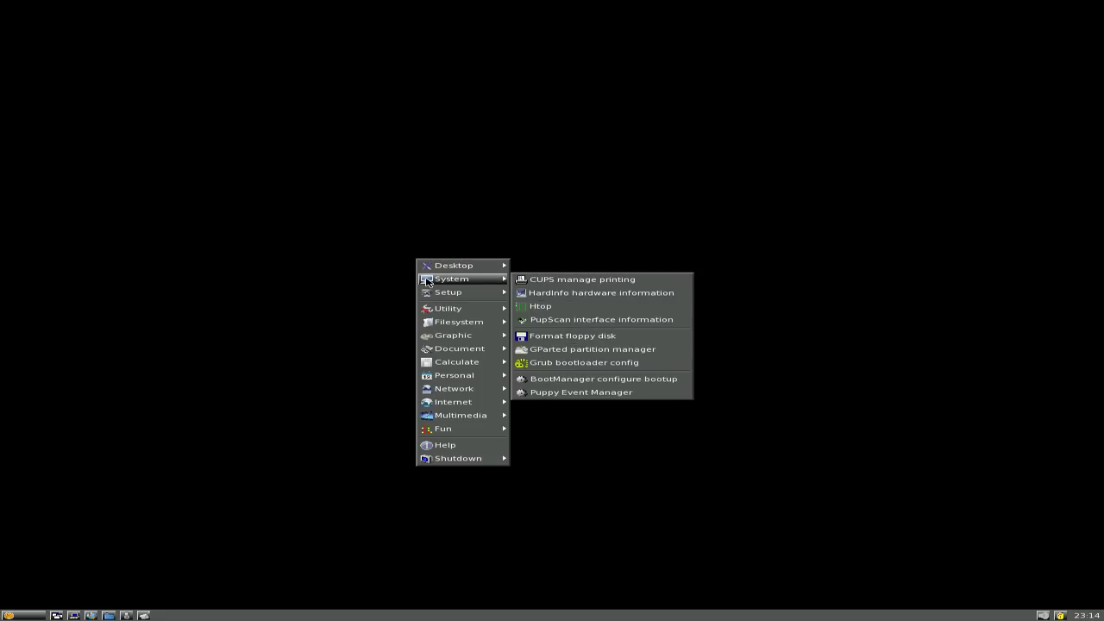
pyautogui.click(583, 293)
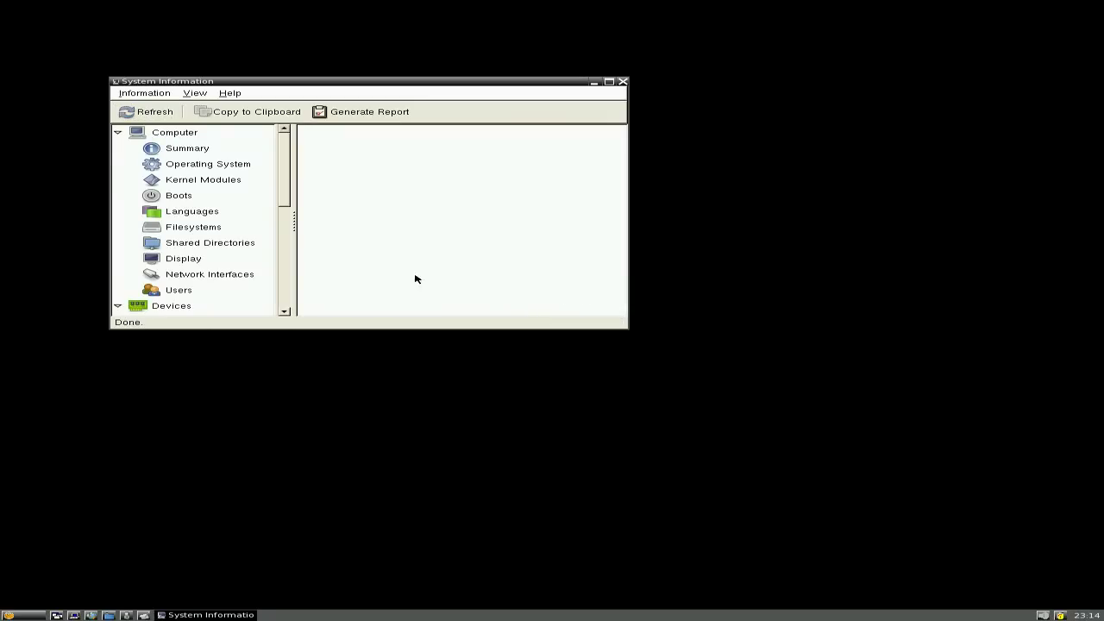
pyautogui.click(236, 168)
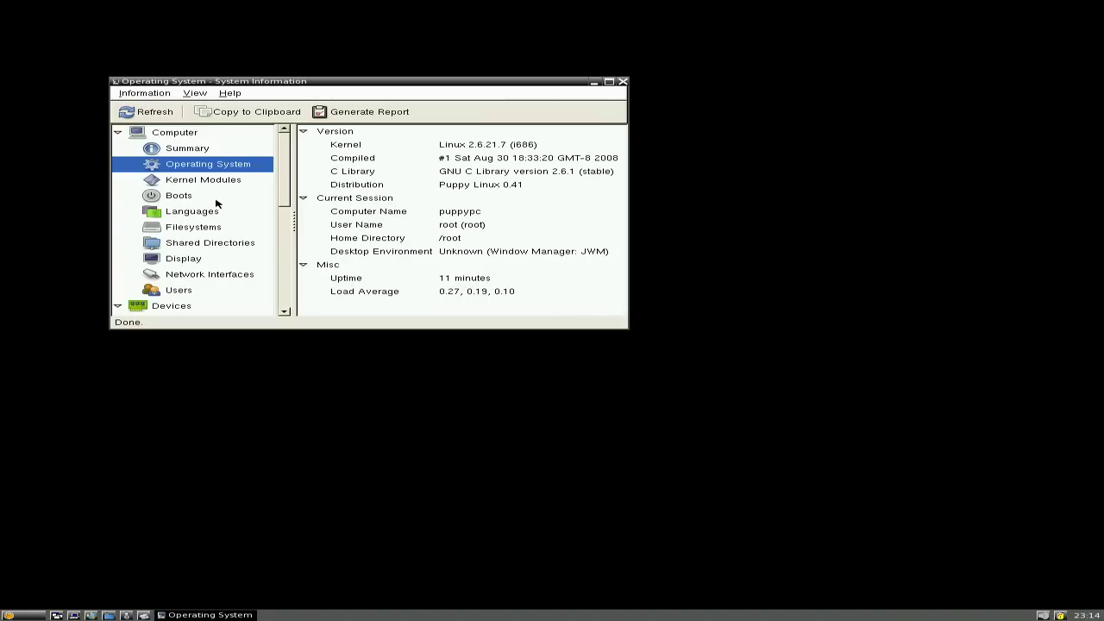
pyautogui.scroll(-2, 229, 244)
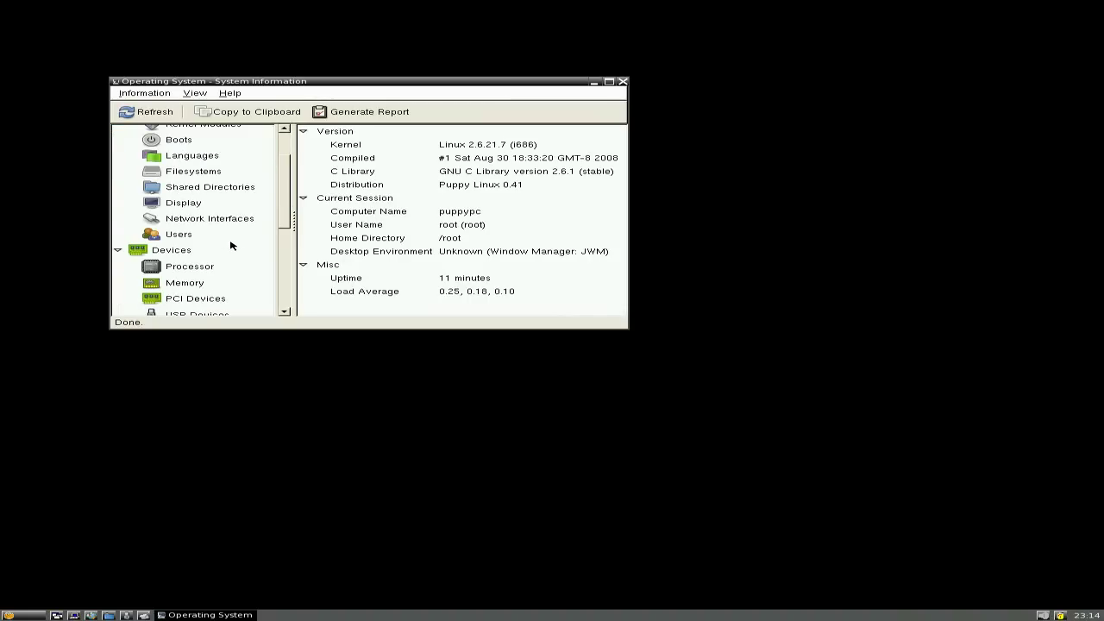
# - Show HardInfo's Memory statistics, maximize the window, and run the CPU Fibonacci benchmark
pyautogui.click(195, 285)
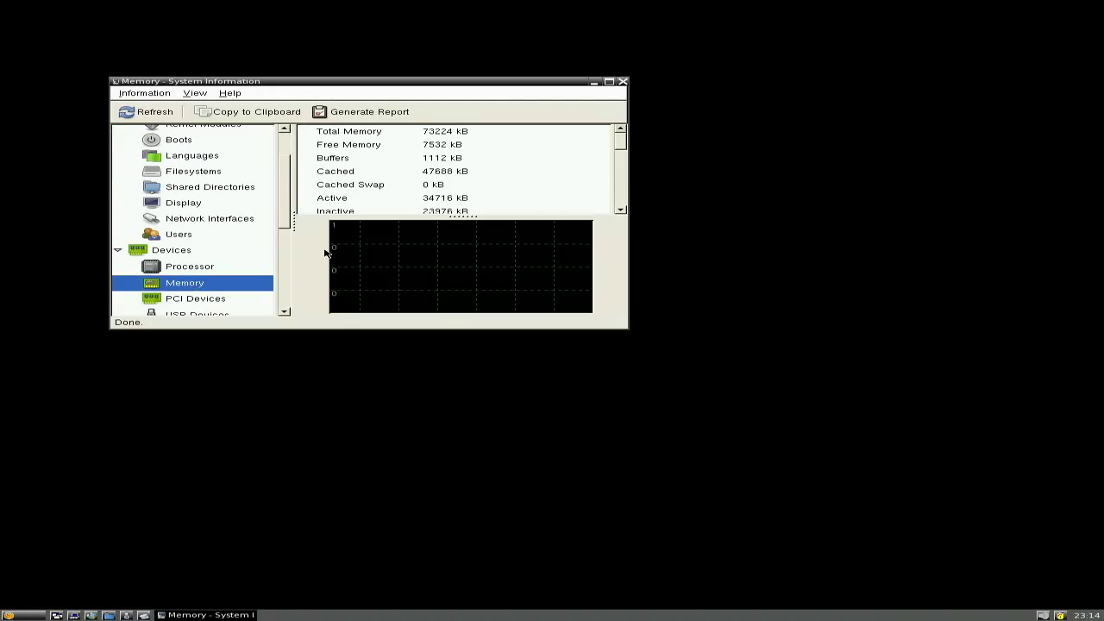
pyautogui.click(610, 81)
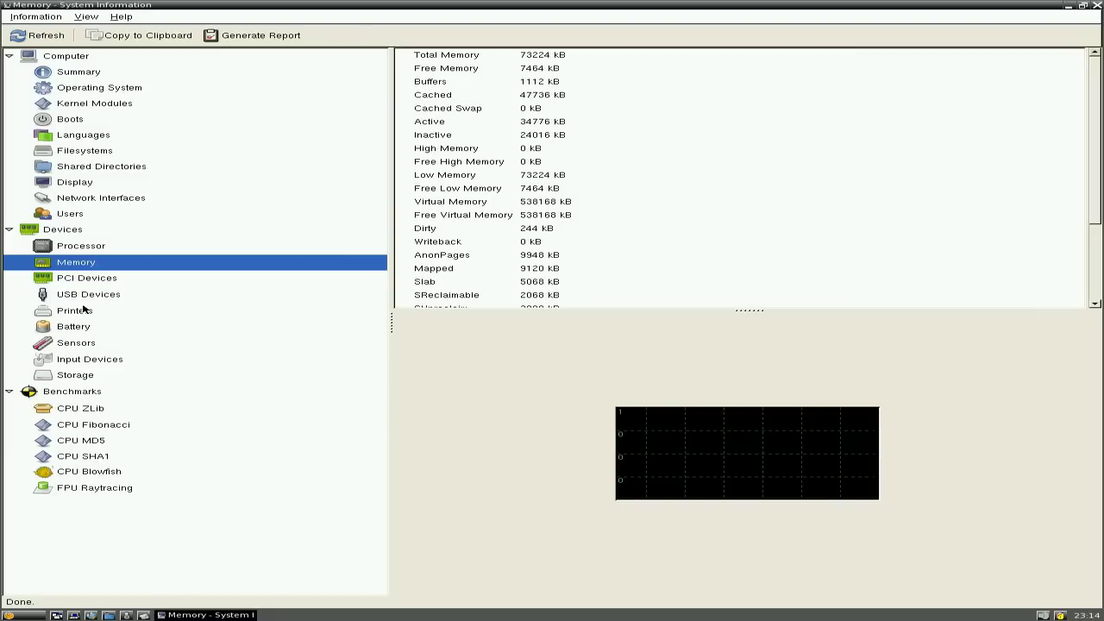
pyautogui.click(87, 425)
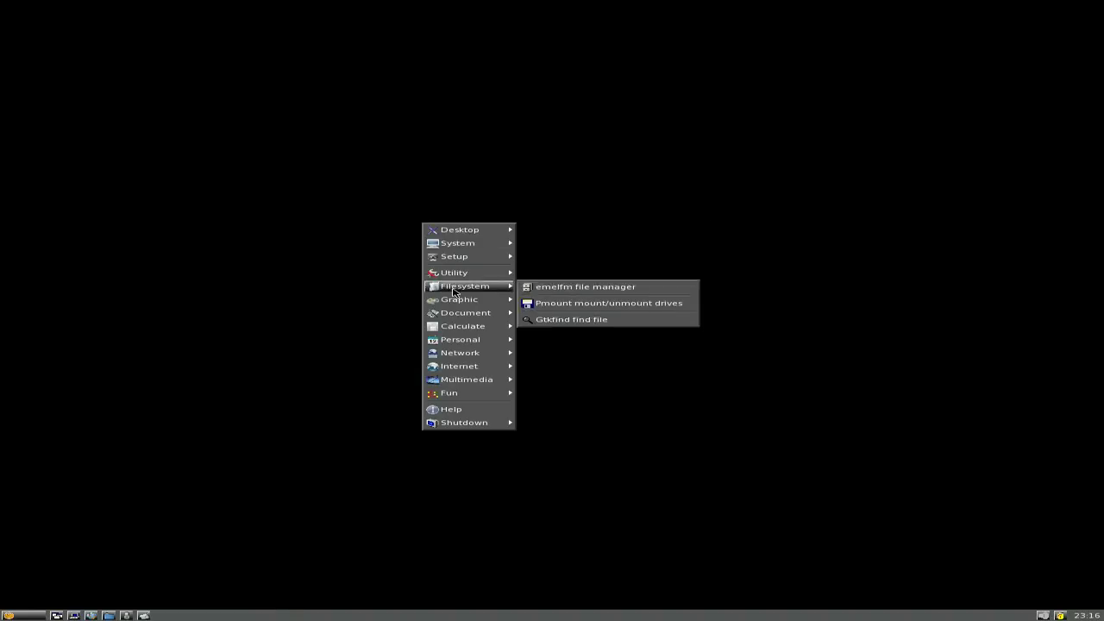
# - Look through the Fun, Personal, Shutdown and Utility launcher lists, then dismiss the menu
pyautogui.moveTo(462, 339)
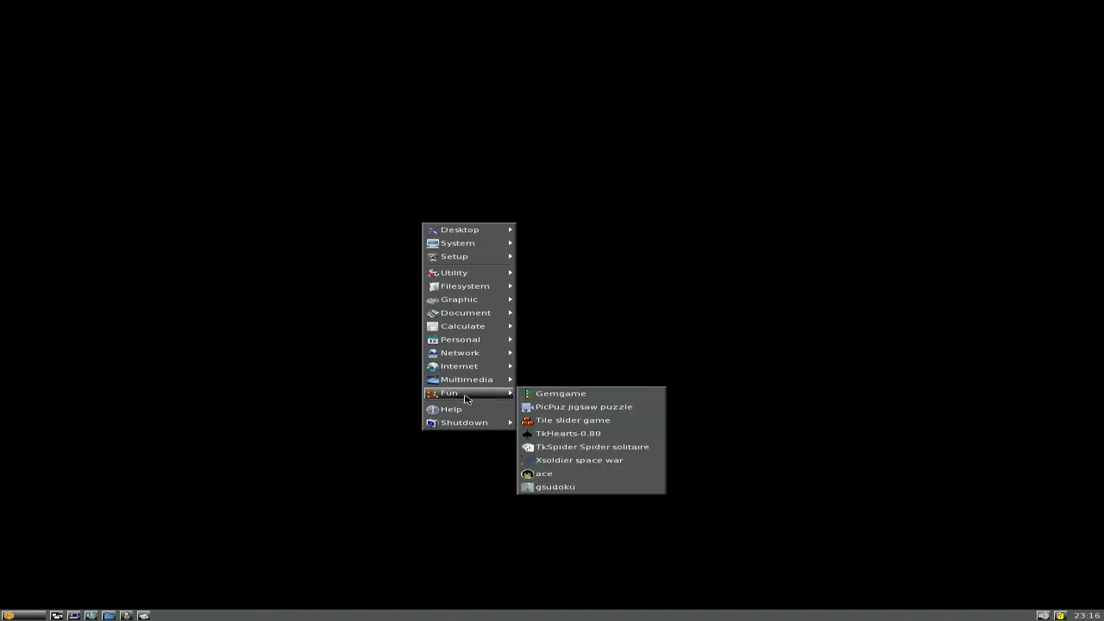
pyautogui.moveTo(474, 427)
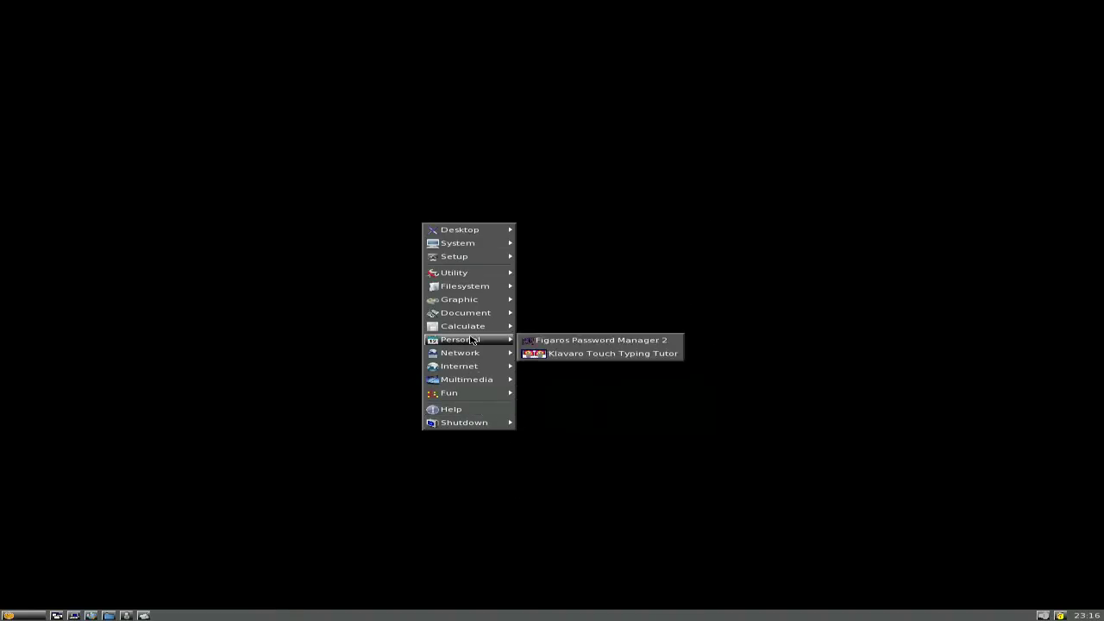
pyautogui.moveTo(457, 274)
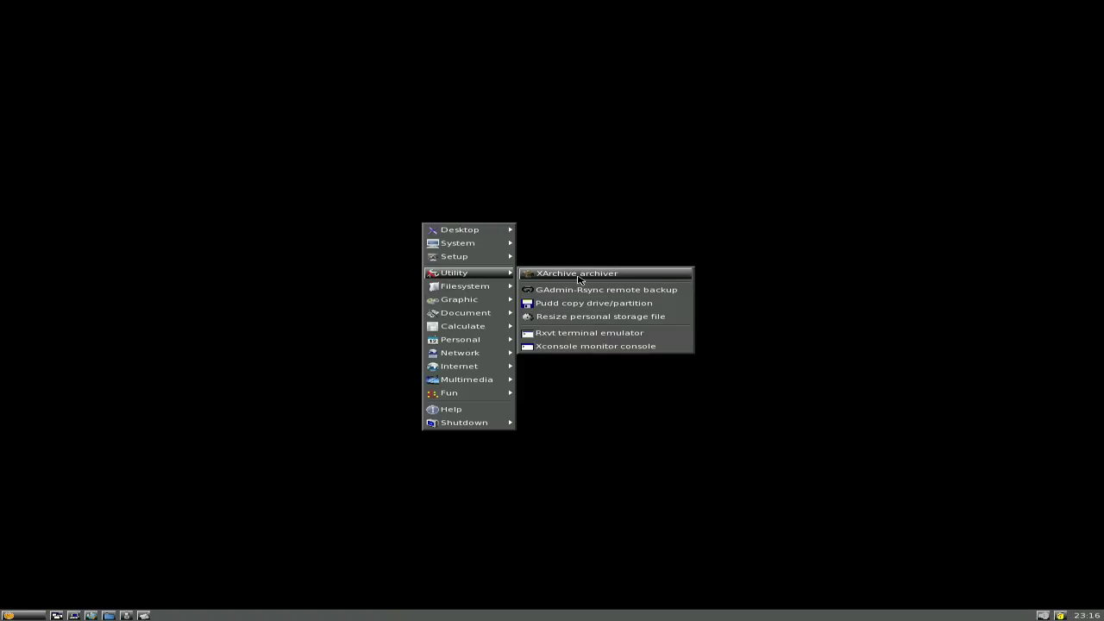
pyautogui.click(525, 185)
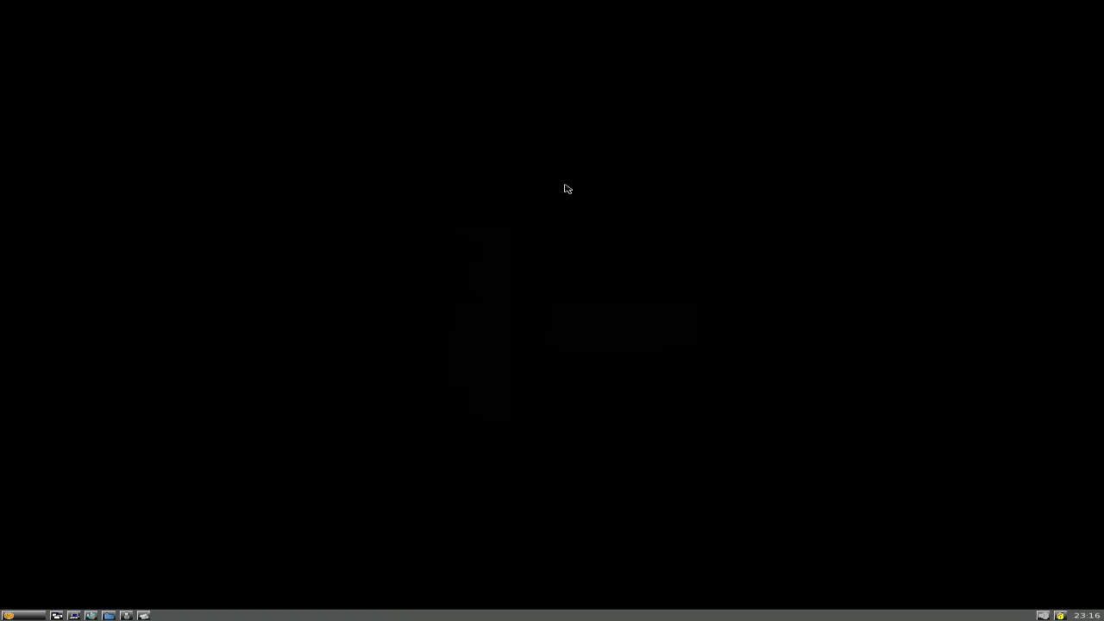